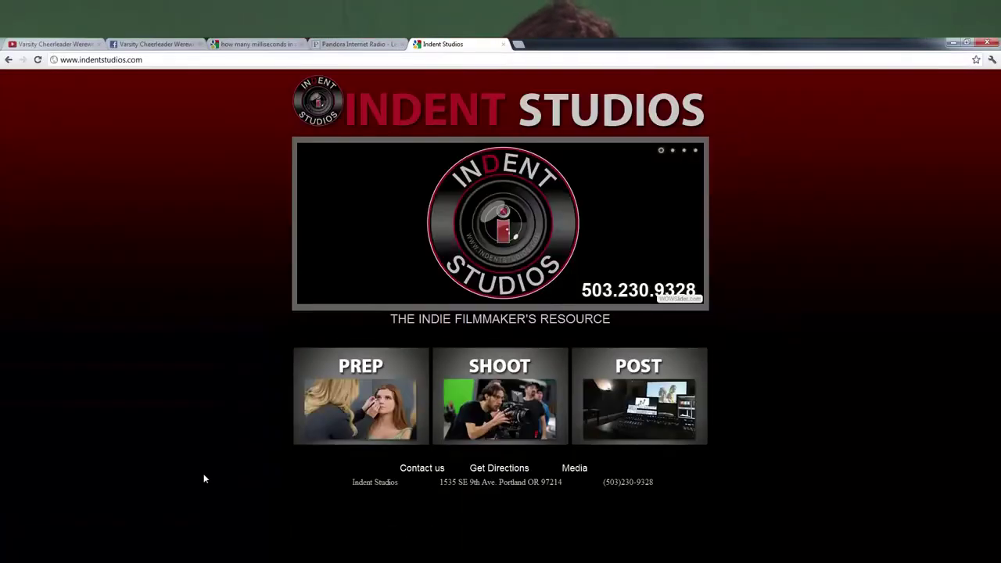
Open the SHOOT section of the Indent Studios site and scroll through the Facebook movie page.
click(499, 395)
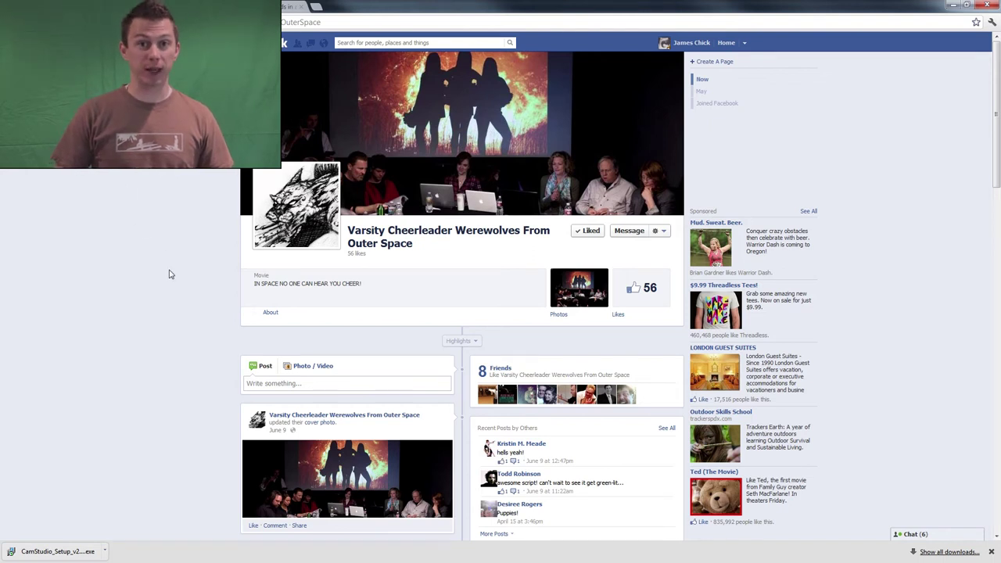
scroll(169, 275, down, 5)
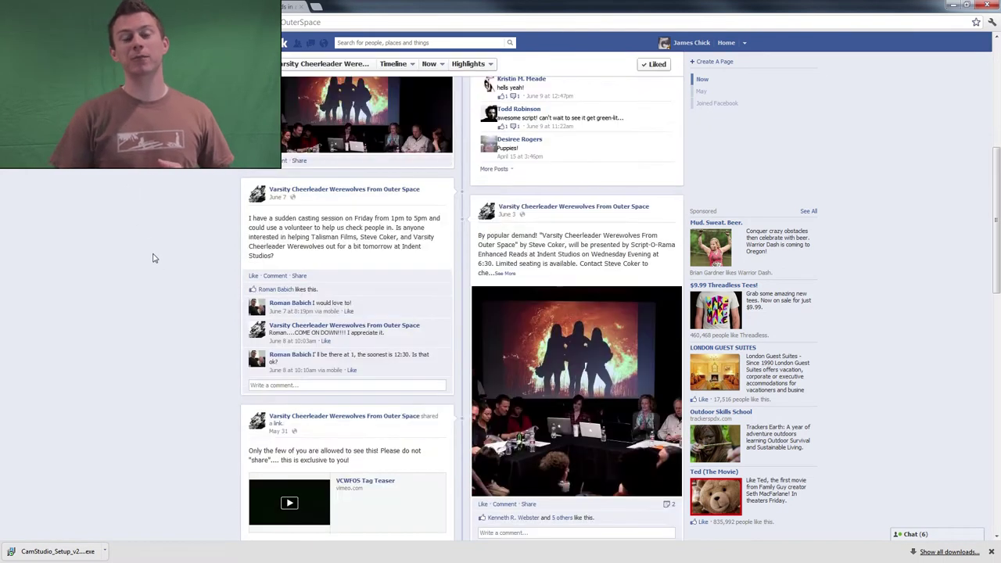
scroll(154, 258, down, 6)
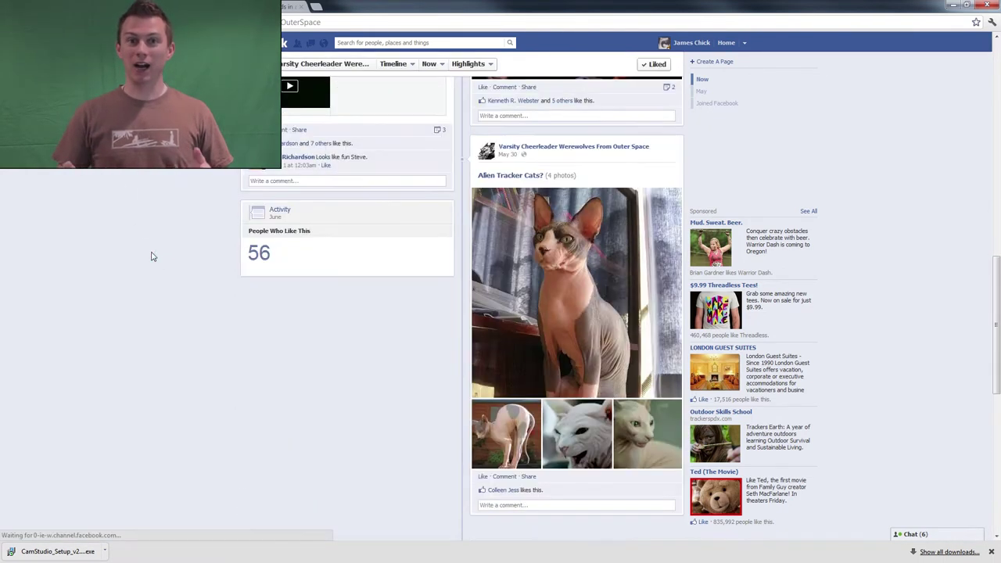
scroll(154, 257, up, 10)
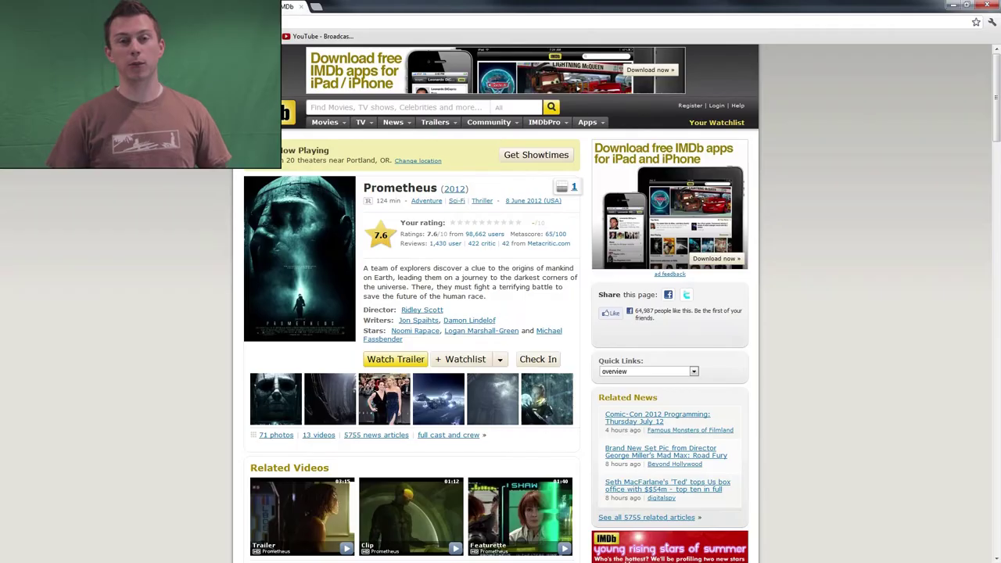
Scroll the IMDb Prometheus page, then open the cheerleader werewolves trailer on YouTube.
scroll(175, 196, down, 2)
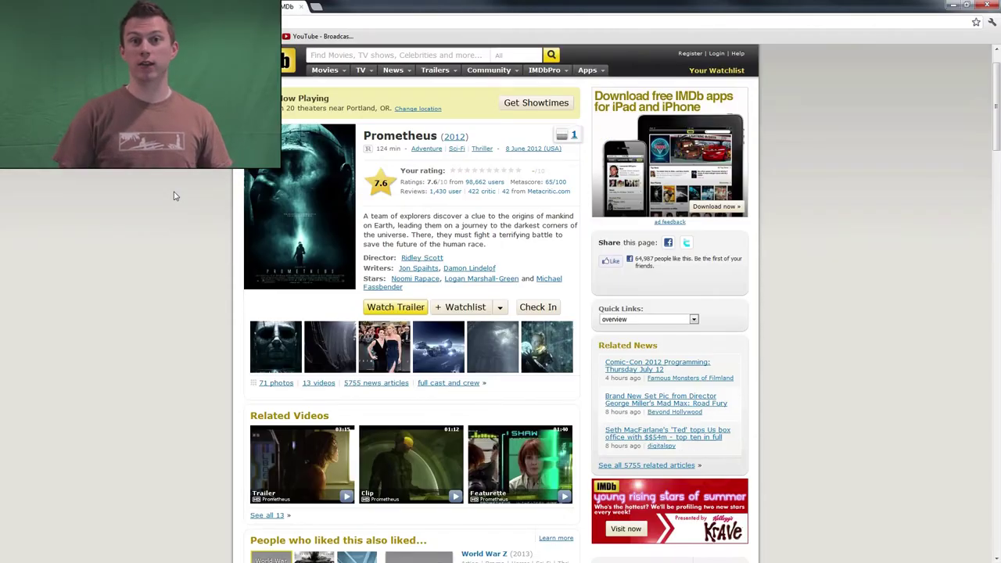
scroll(173, 196, down, 2)
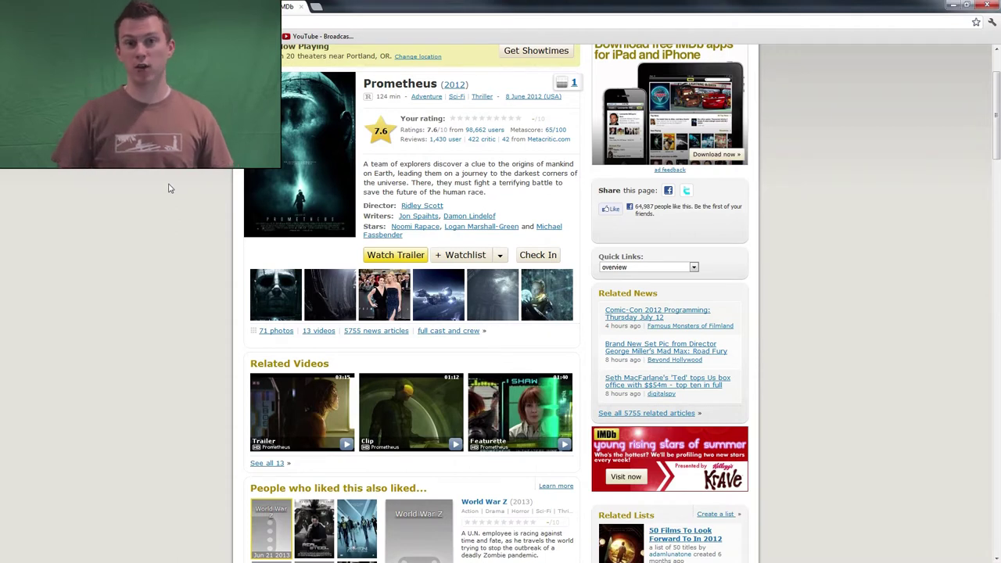
scroll(174, 192, down, 2)
scroll(178, 196, up, 6)
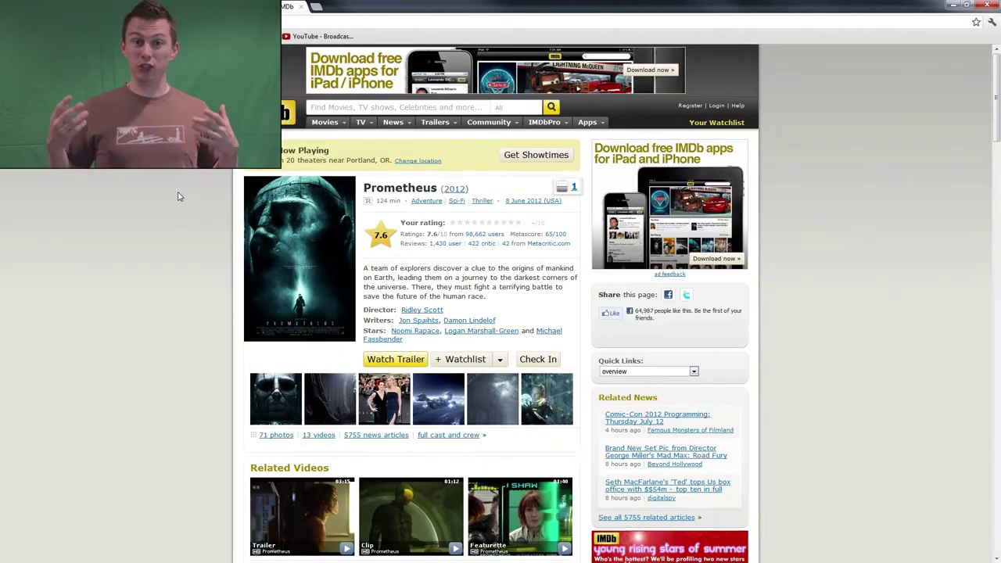
click(295, 261)
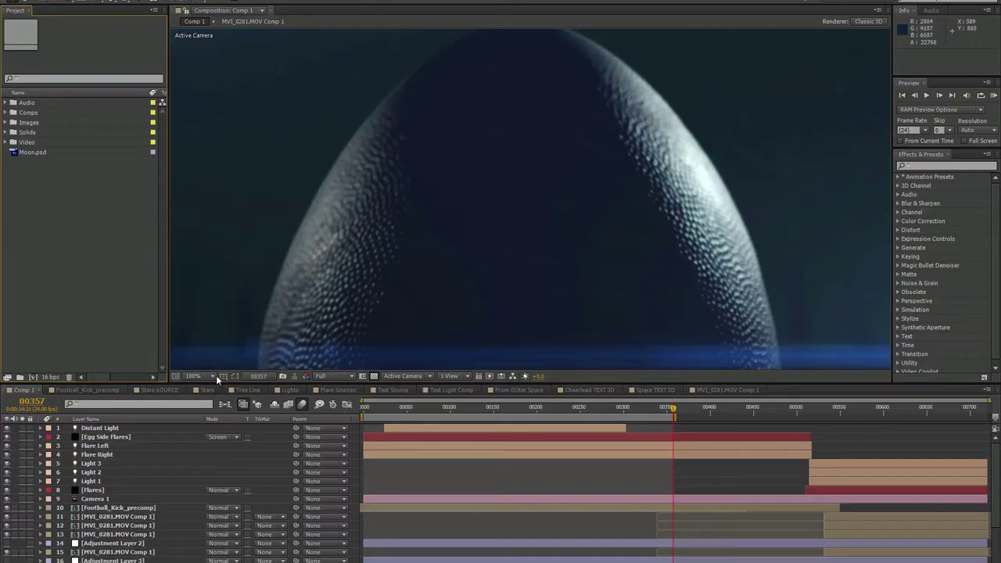
click(216, 378)
Fit the whole composition in the viewer and switch the 3D view to Custom View 1.
click(234, 384)
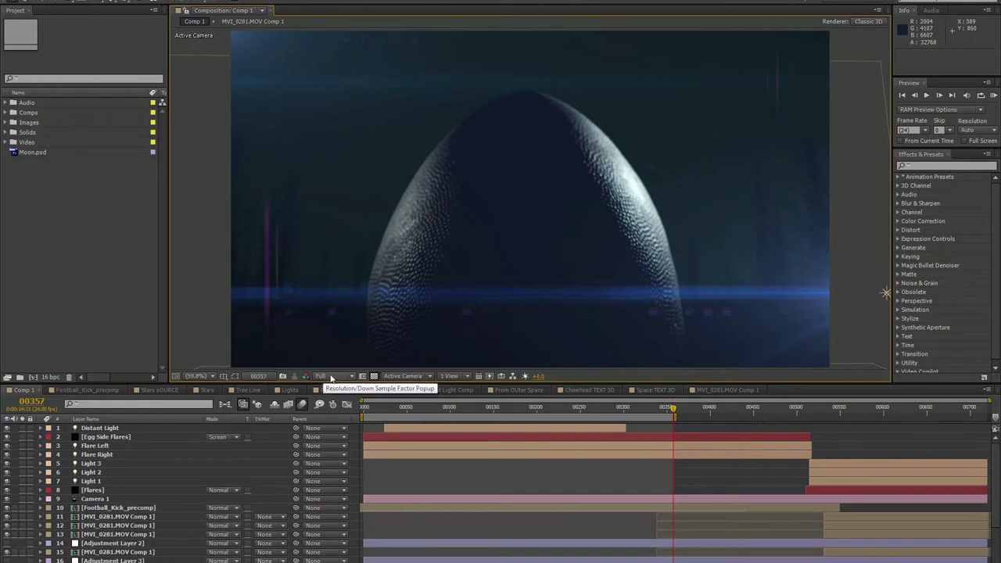
click(427, 377)
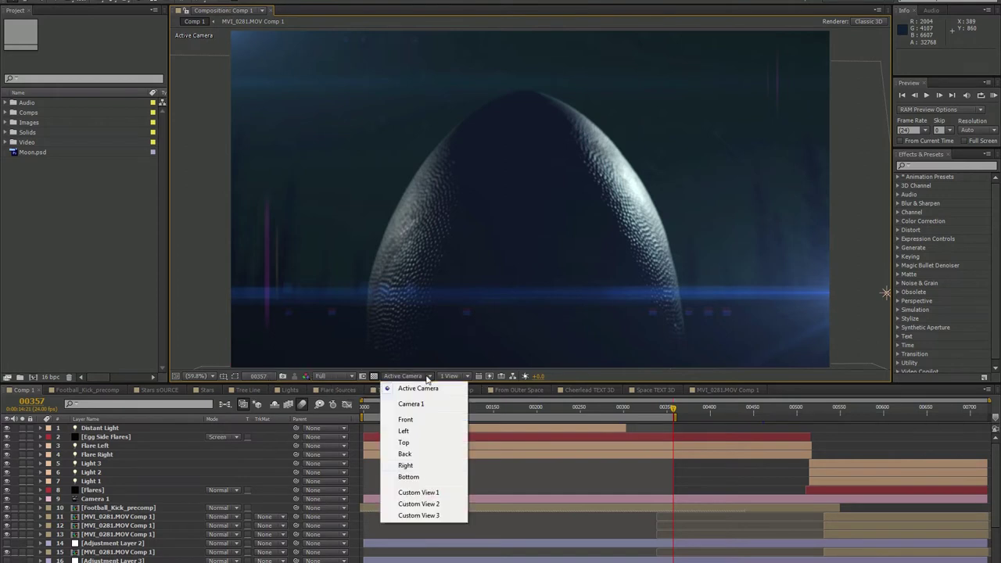
click(430, 494)
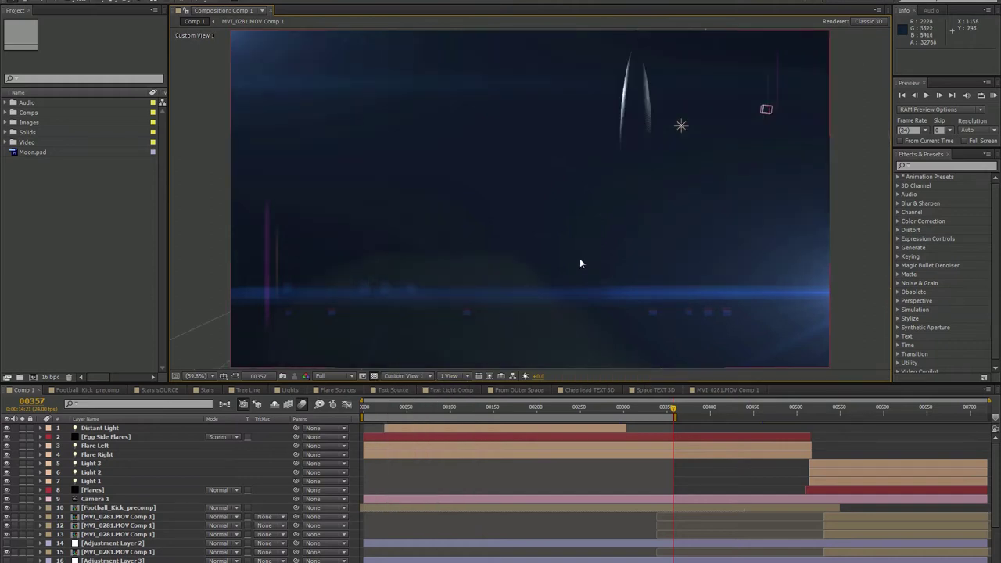
Zoom the viewer out to 12.5% and back in to 50% to see the 3D setup.
key(comma)
key(comma)
key(comma)
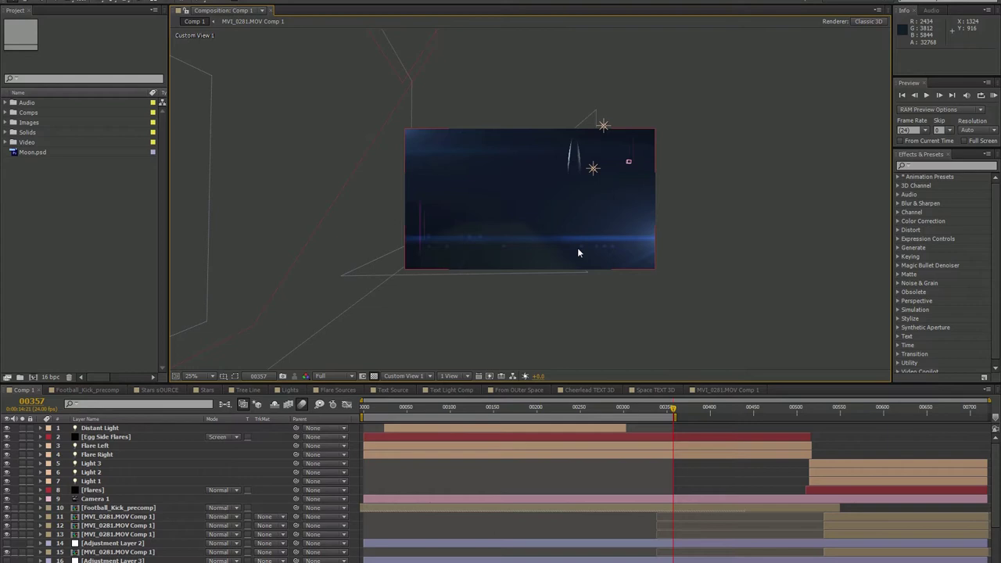
key(comma)
key(comma)
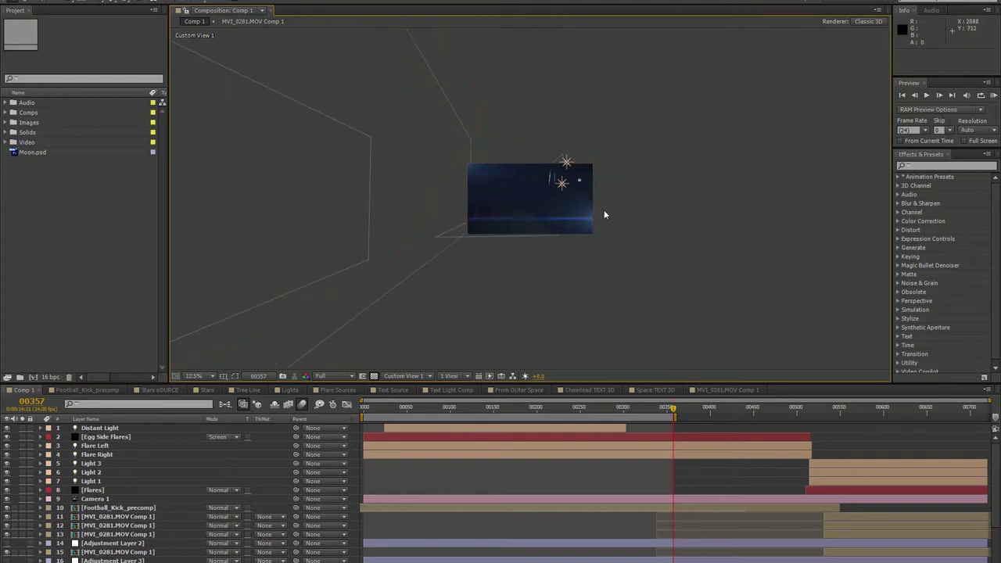
key(period)
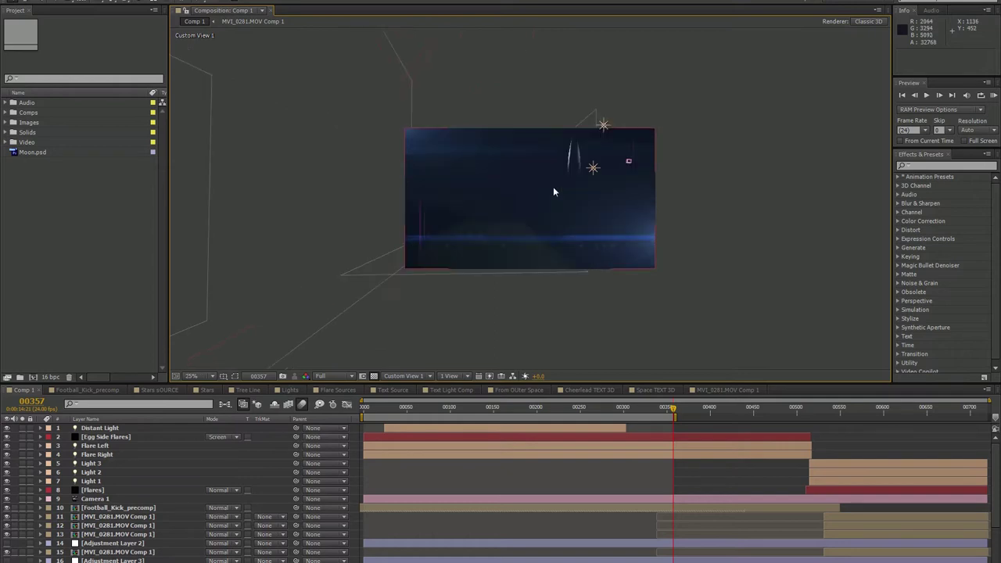
key(period)
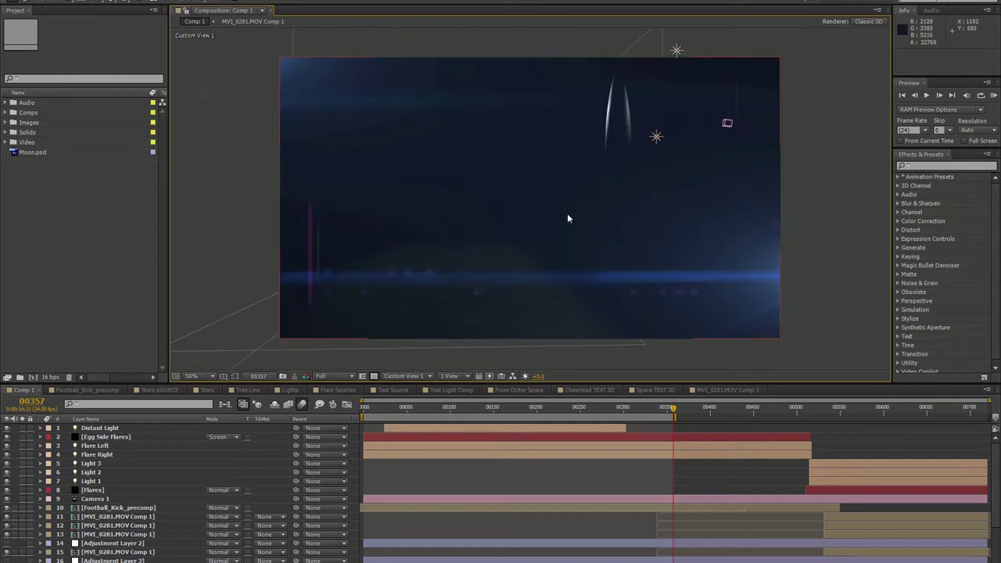
Orbit Custom View 1 around the scene to frame the football egg beside the moon and trees.
drag(547, 230, 487, 219)
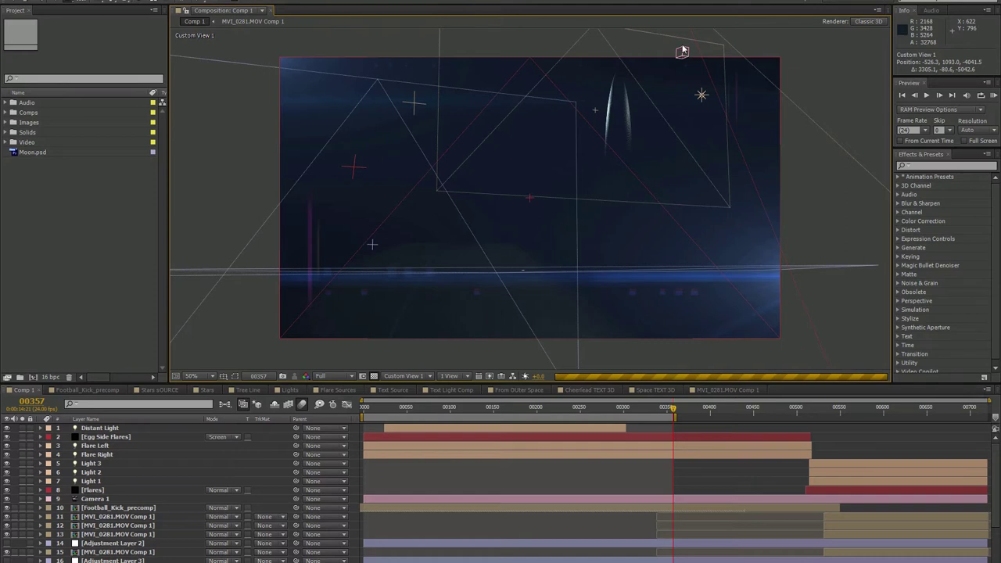
drag(719, 45, 704, 44)
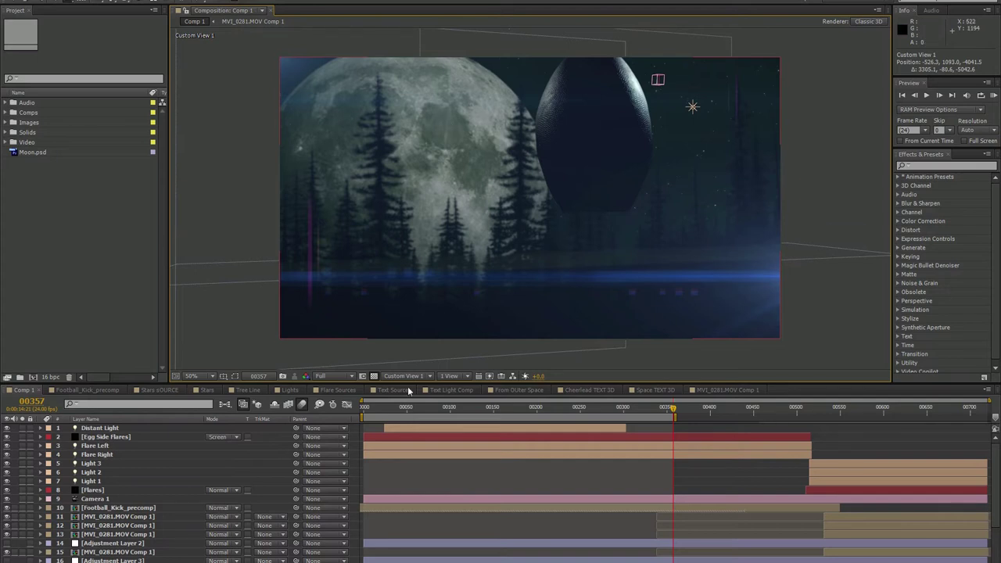
drag(501, 130, 470, 136)
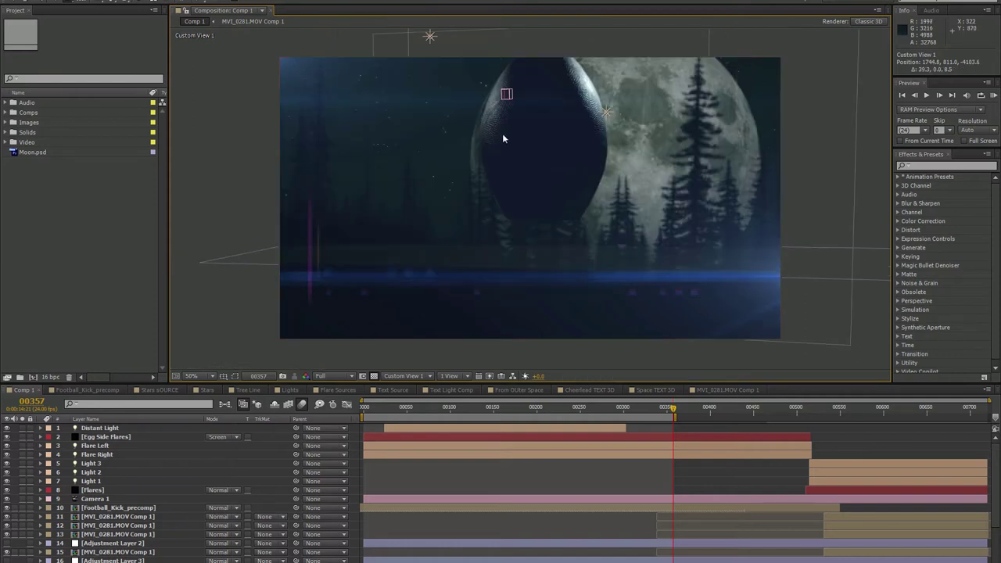
drag(502, 137, 503, 135)
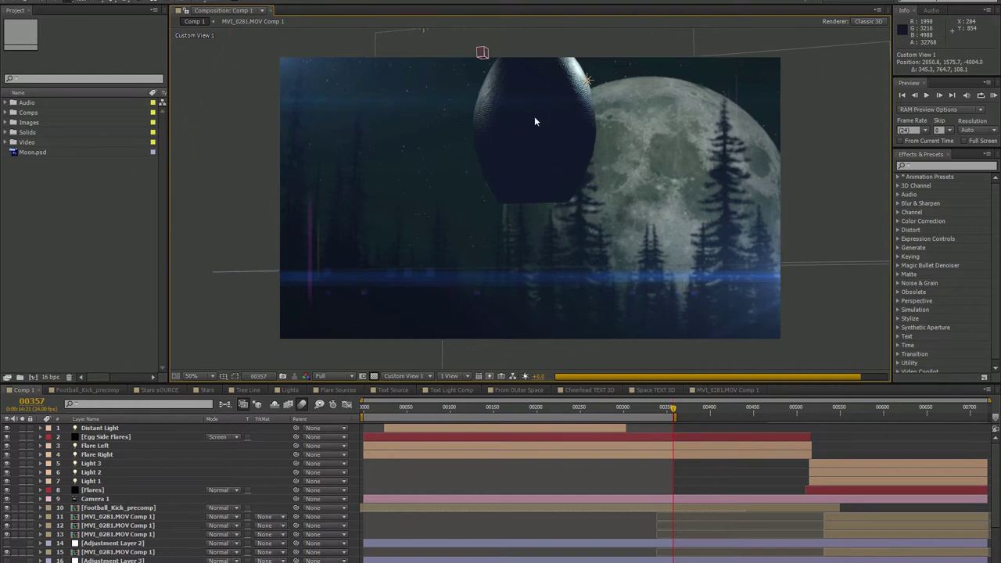
drag(548, 115, 493, 209)
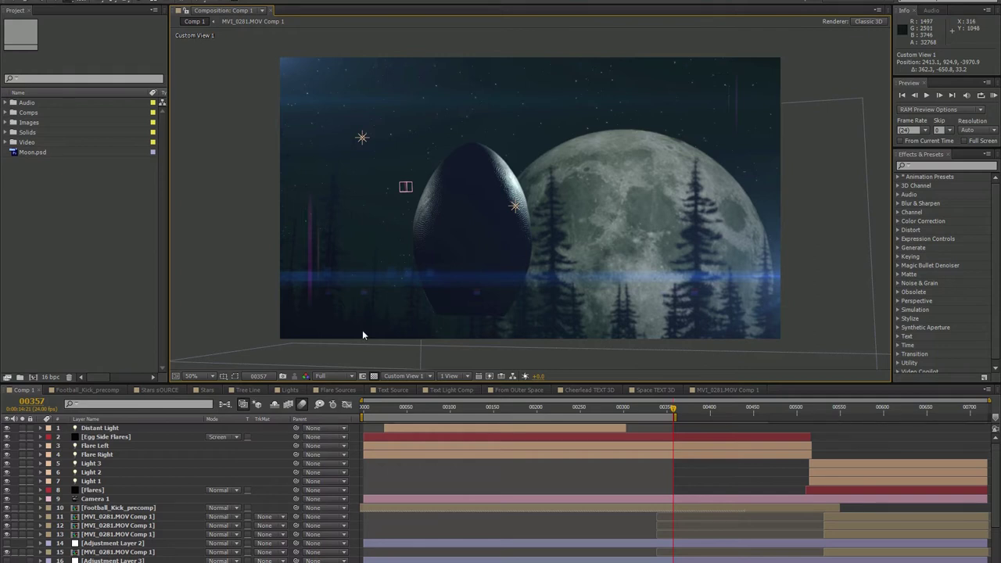
click(450, 376)
Switch the 3D view back to Active Camera and scroll the timeline down to the Stars layers.
click(428, 376)
click(427, 376)
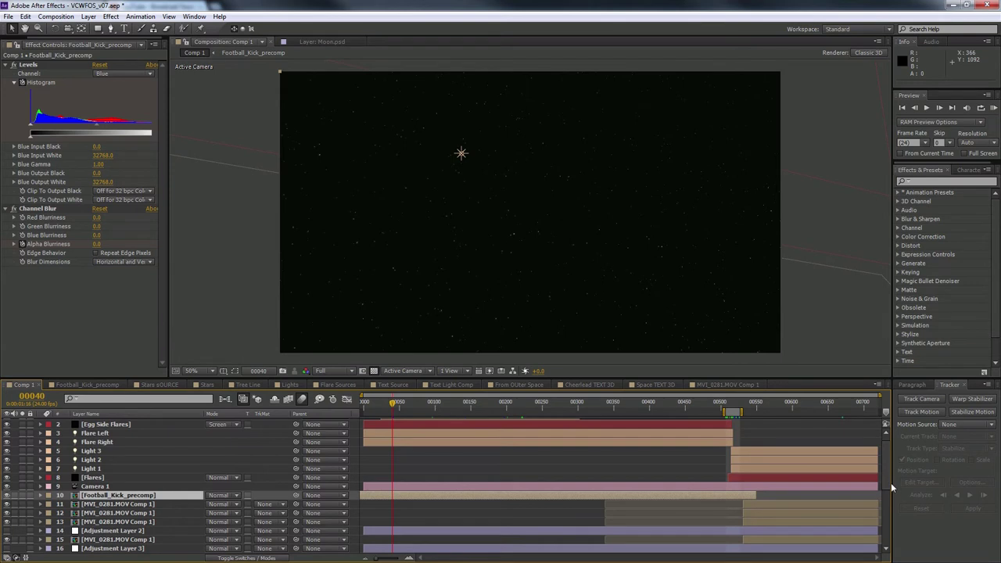
scroll(888, 491, down, 5)
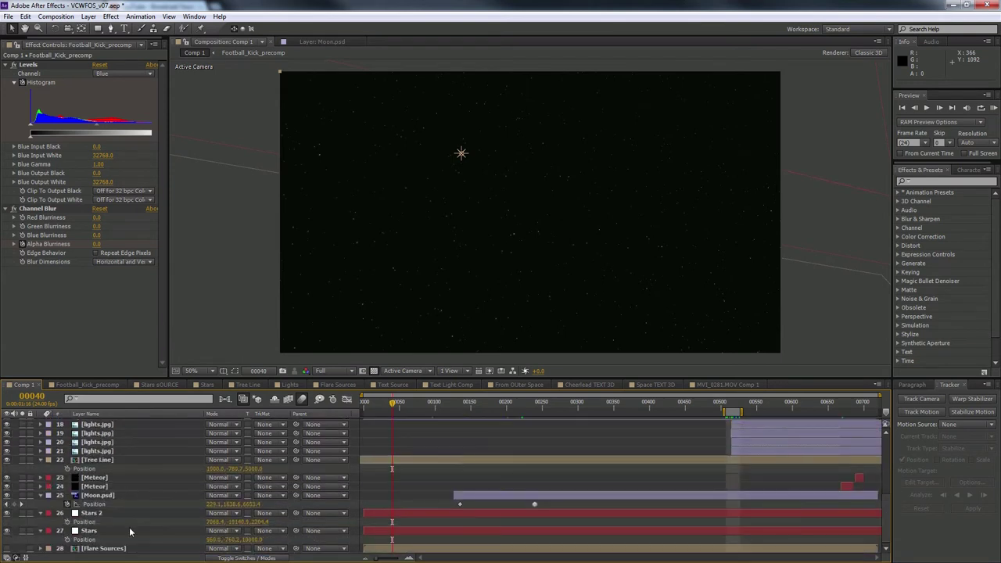
Turn off the stars' Glow and Levels, try Fractal Noise Contrast 0, then undo it.
click(88, 531)
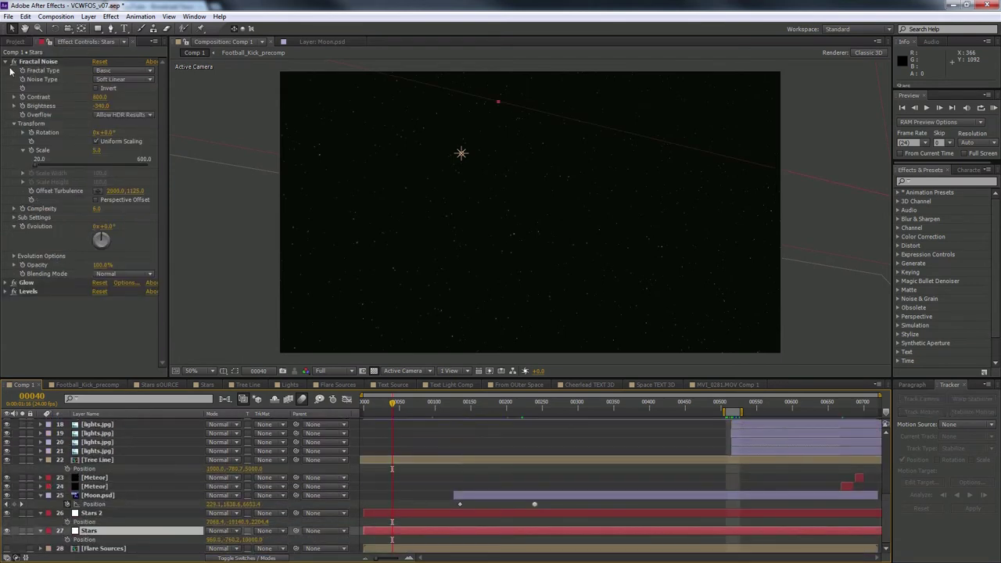
click(13, 282)
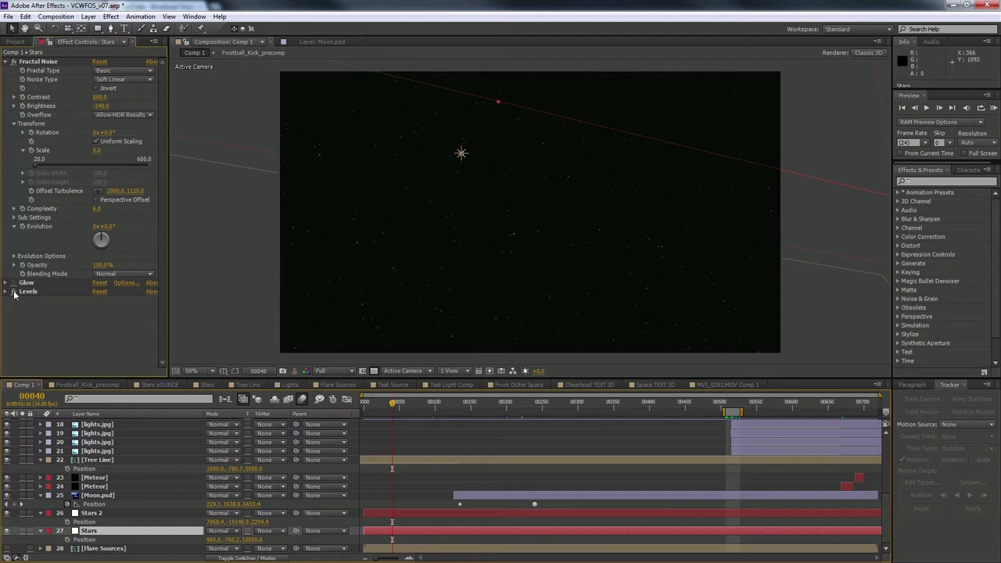
click(13, 291)
click(98, 97)
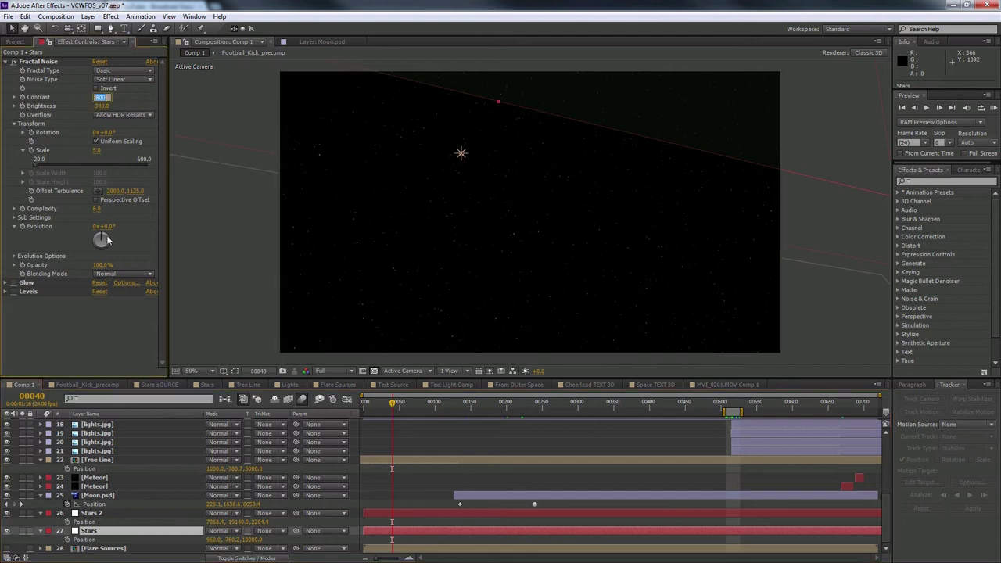
text(00)
key(Return)
key(ctrl+z)
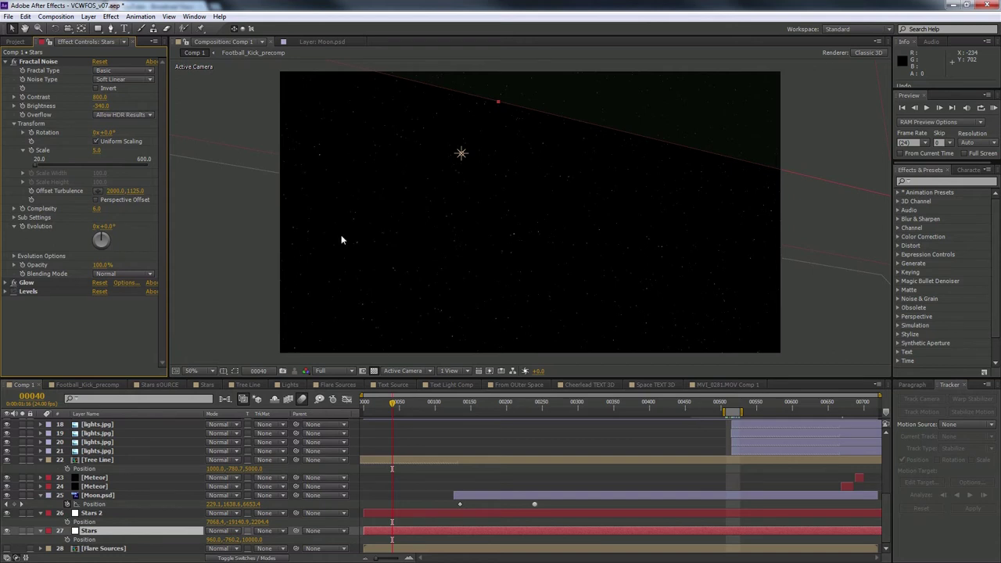
Toggle the Stars layer's Levels correction off and on to compare, leaving it on.
click(14, 292)
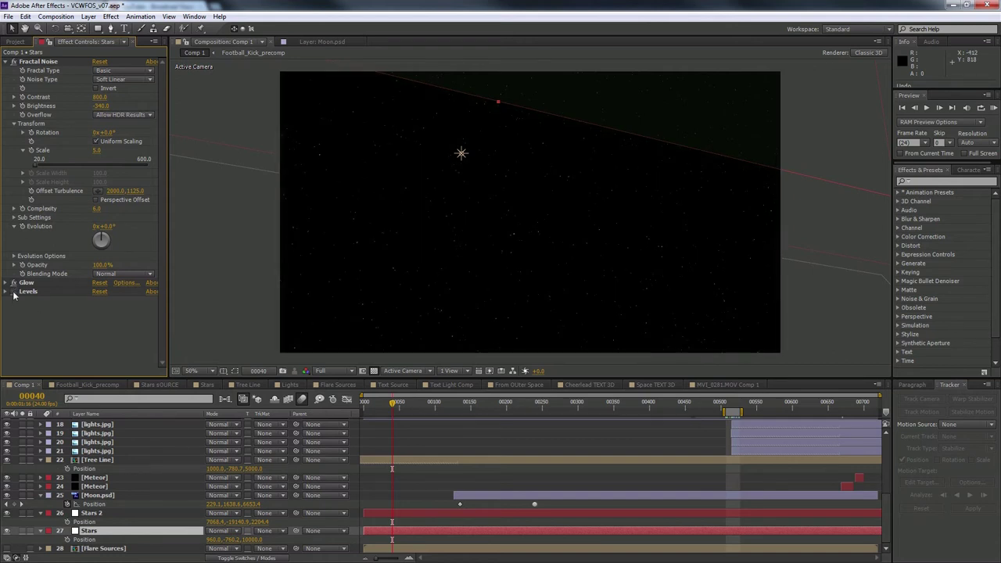
click(14, 292)
click(13, 292)
click(14, 292)
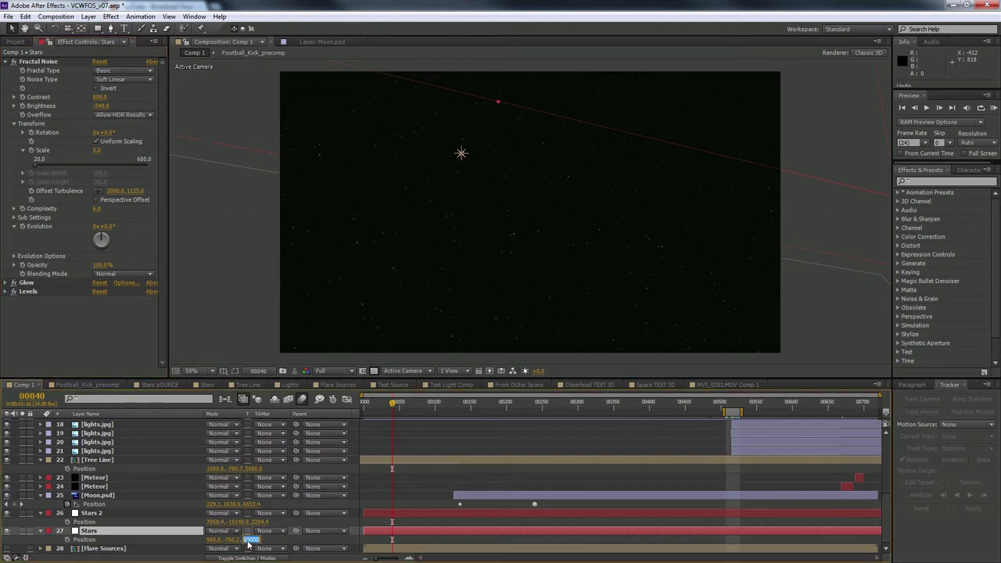
Deselect the Stars layer and move forward to frame 00214 where the egg rises.
click(272, 544)
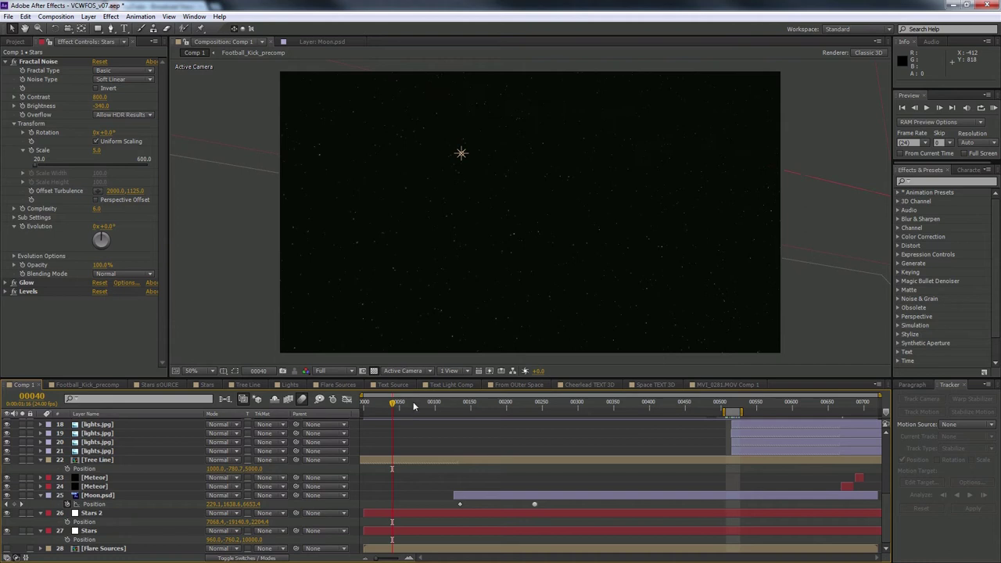
drag(430, 406, 560, 413)
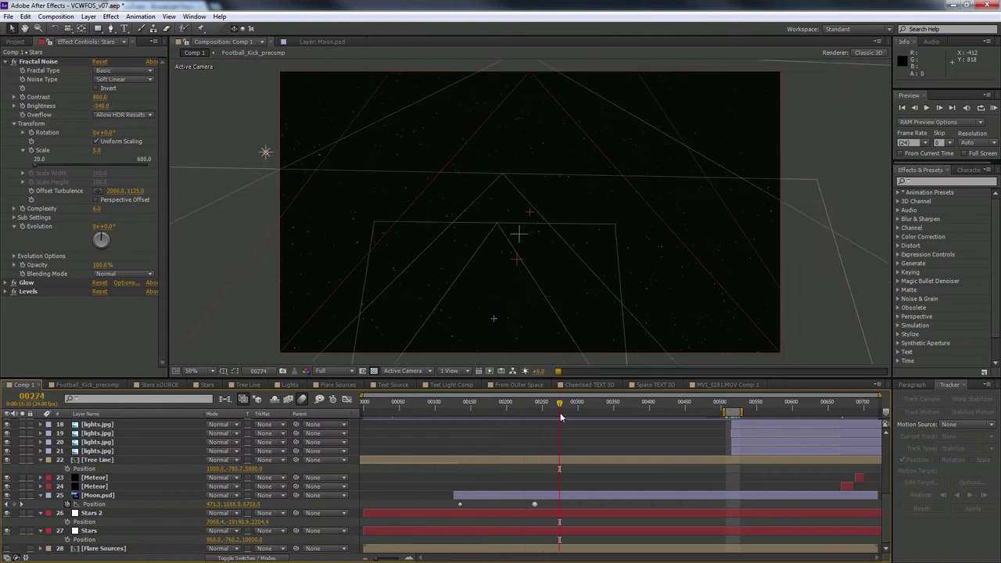
click(516, 406)
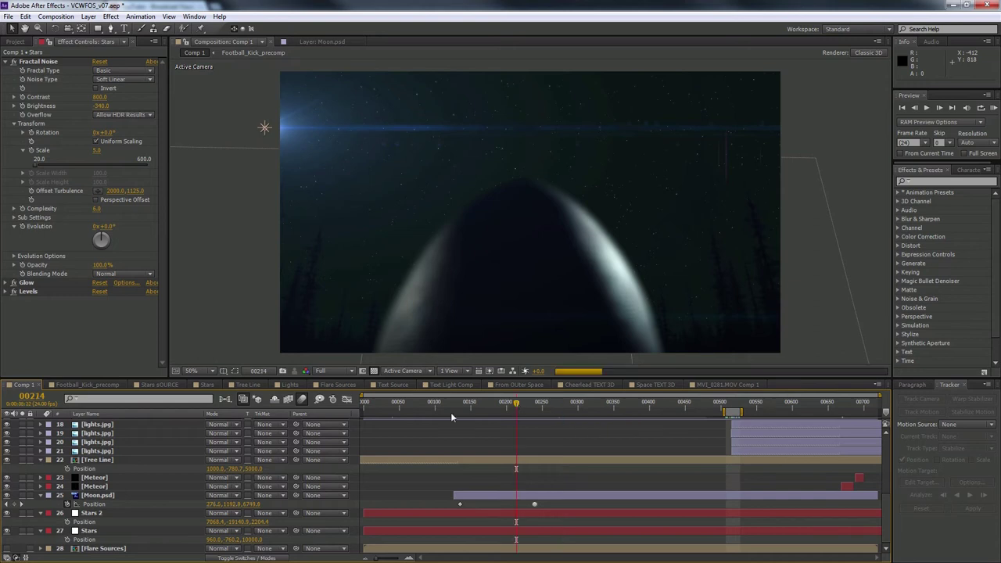
View Moon.psd on its own in the Layer viewer, then return to Comp 1 a few frames earlier.
click(92, 496)
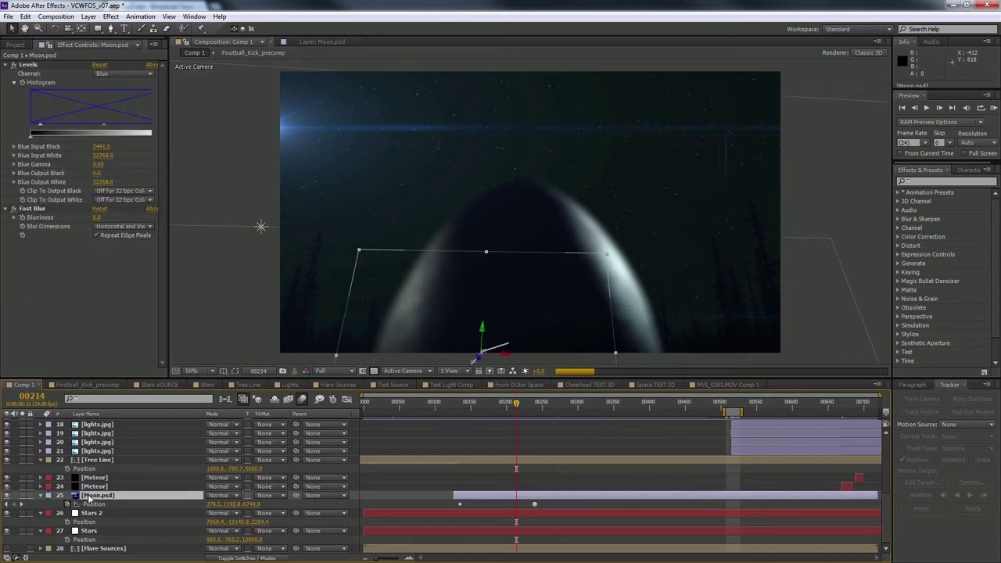
double_click(92, 495)
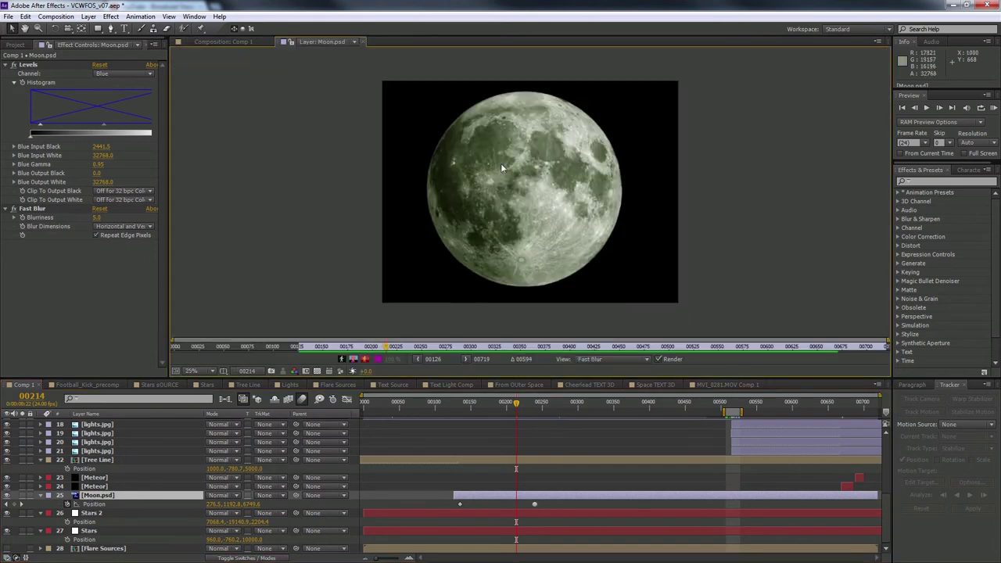
click(199, 43)
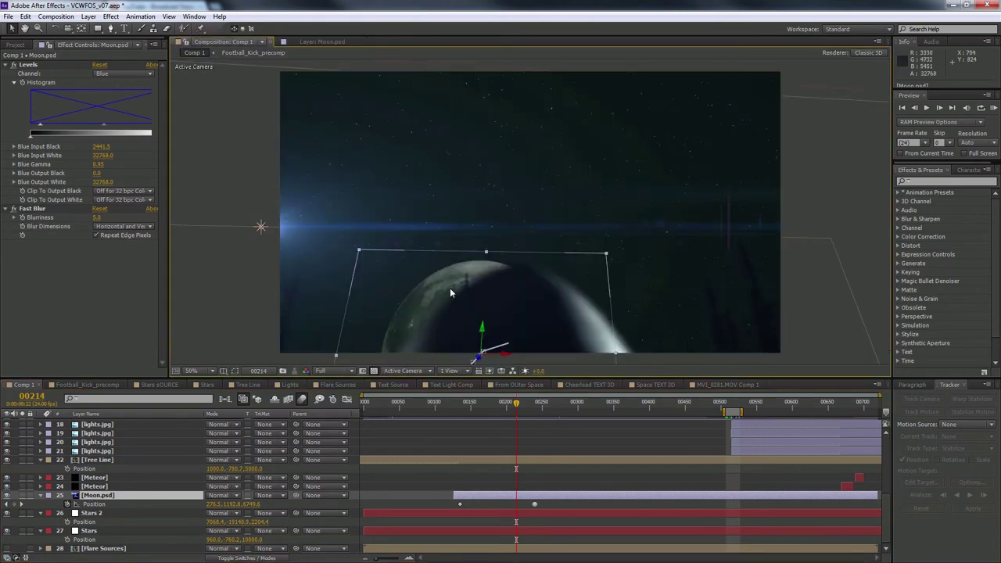
drag(516, 403, 509, 405)
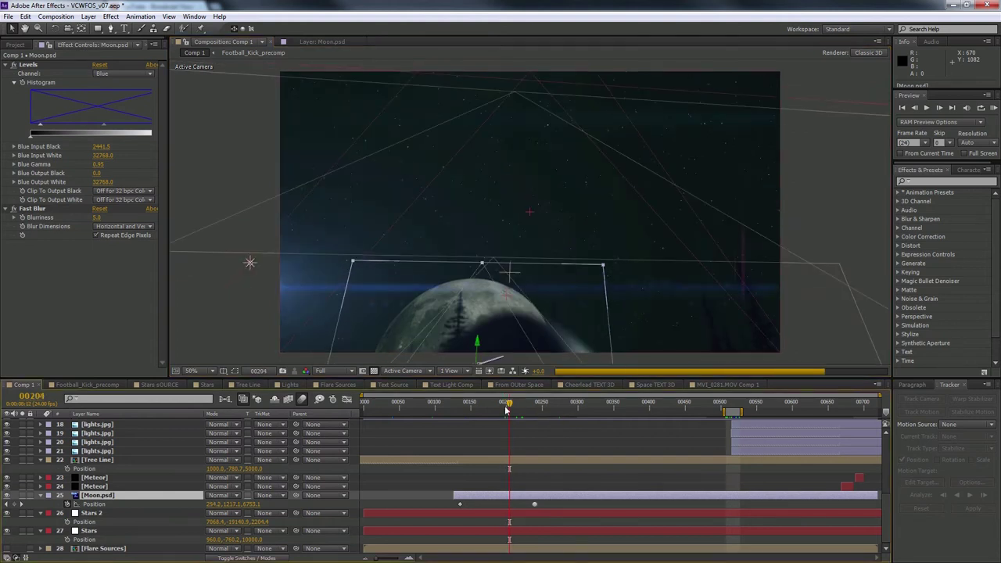
double_click(91, 459)
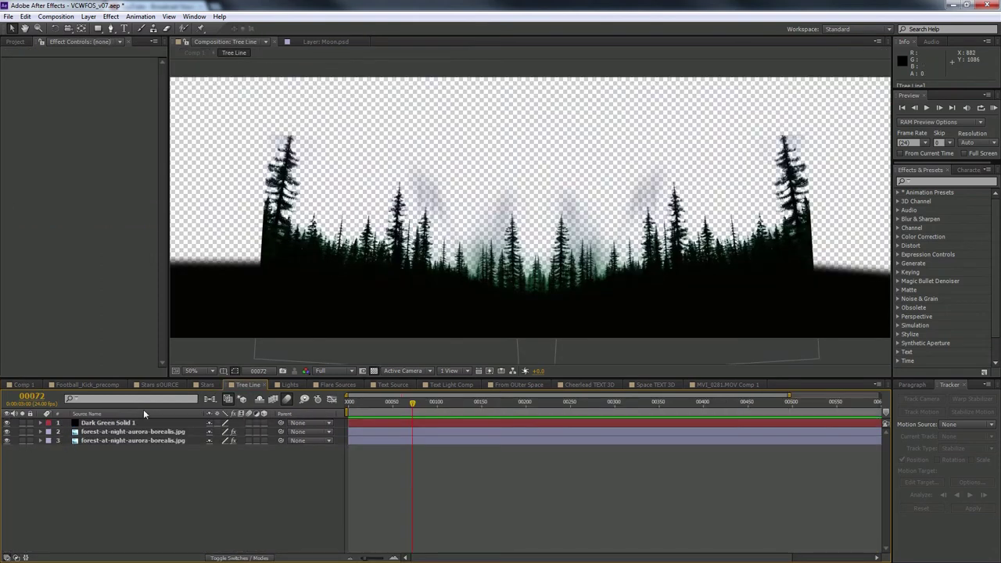
Click through Dark Green Solid 1 and the forest image layers, then return to Comp 1 at frame 00272.
click(138, 424)
click(139, 430)
click(141, 441)
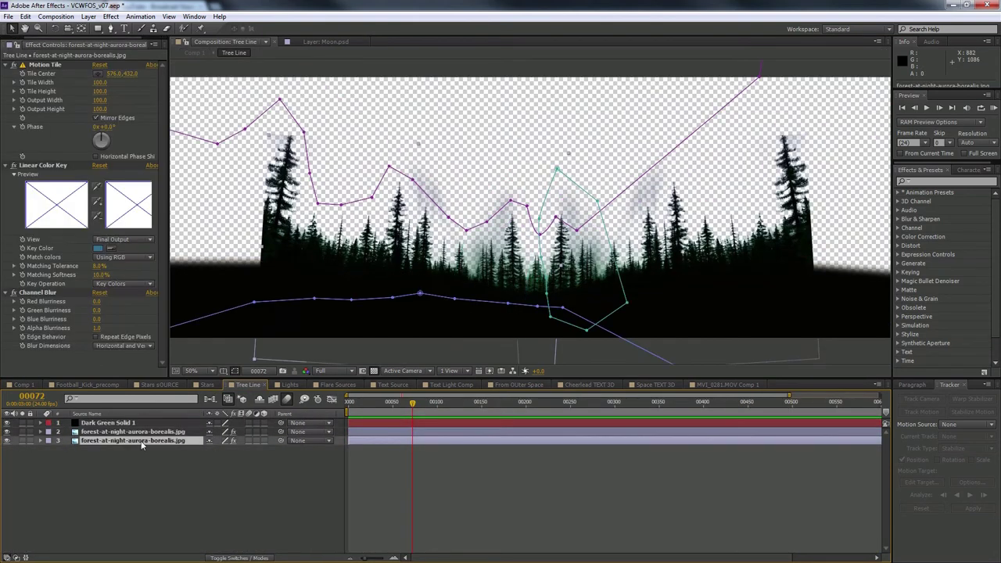
click(163, 468)
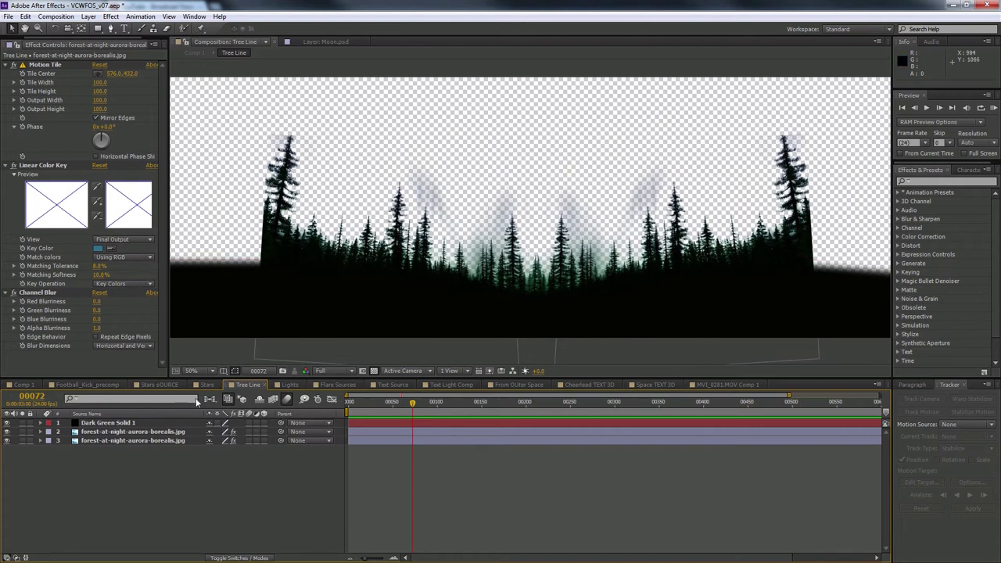
key(Tab)
click(148, 400)
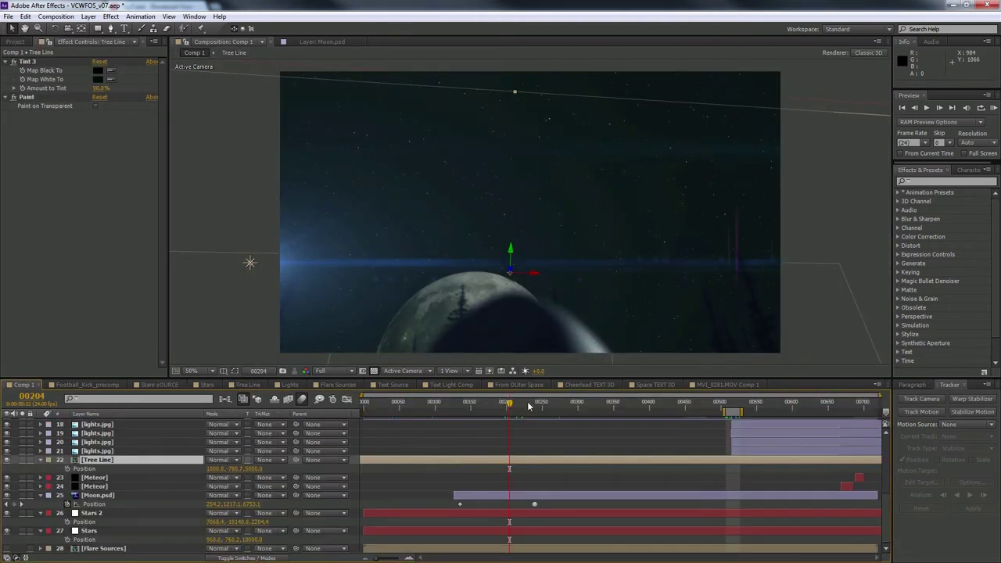
drag(528, 406, 560, 406)
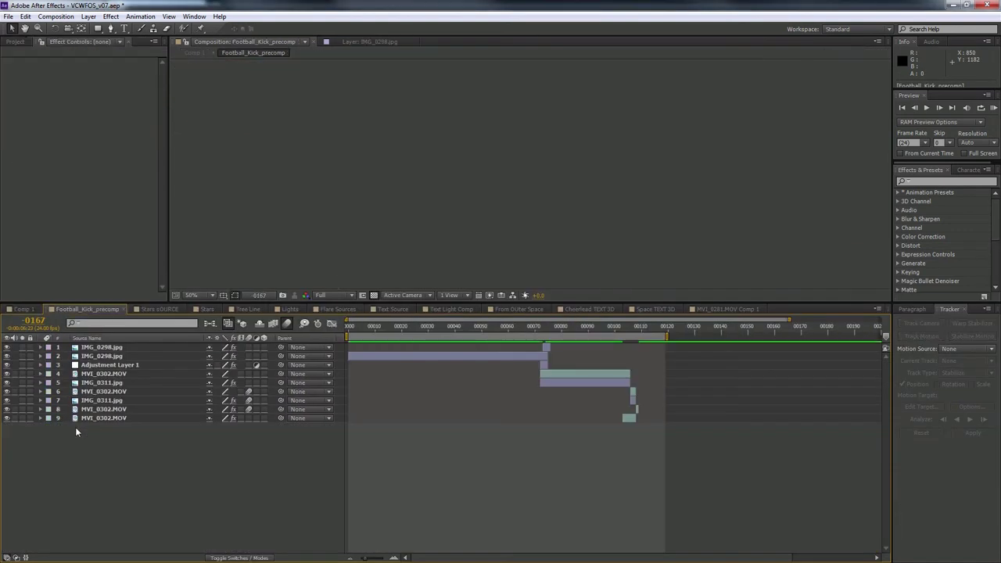
Toggle the IMG_0298.jpg football layer's effects to compare, undoing an accidental move.
click(468, 327)
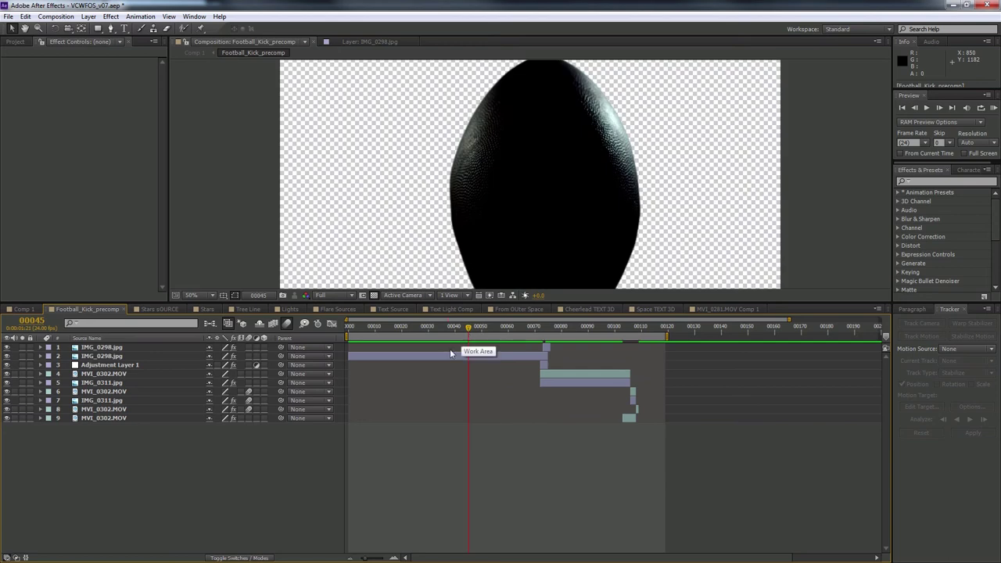
click(443, 357)
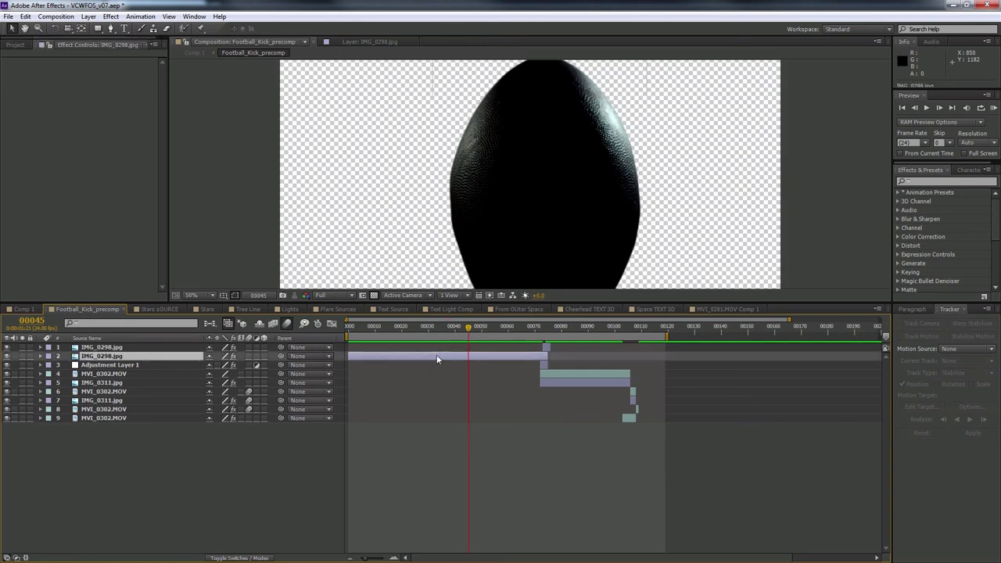
click(233, 356)
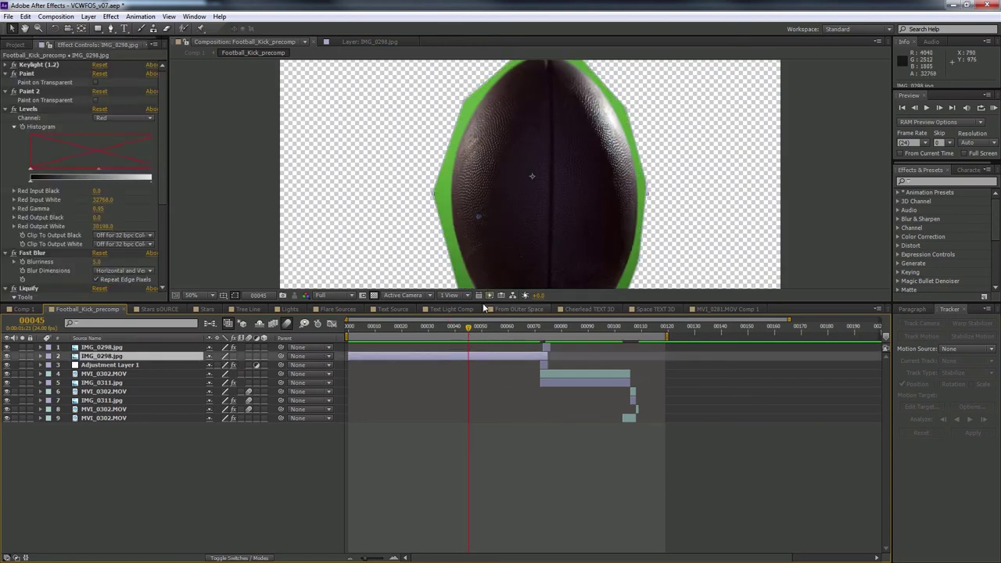
drag(483, 305, 475, 354)
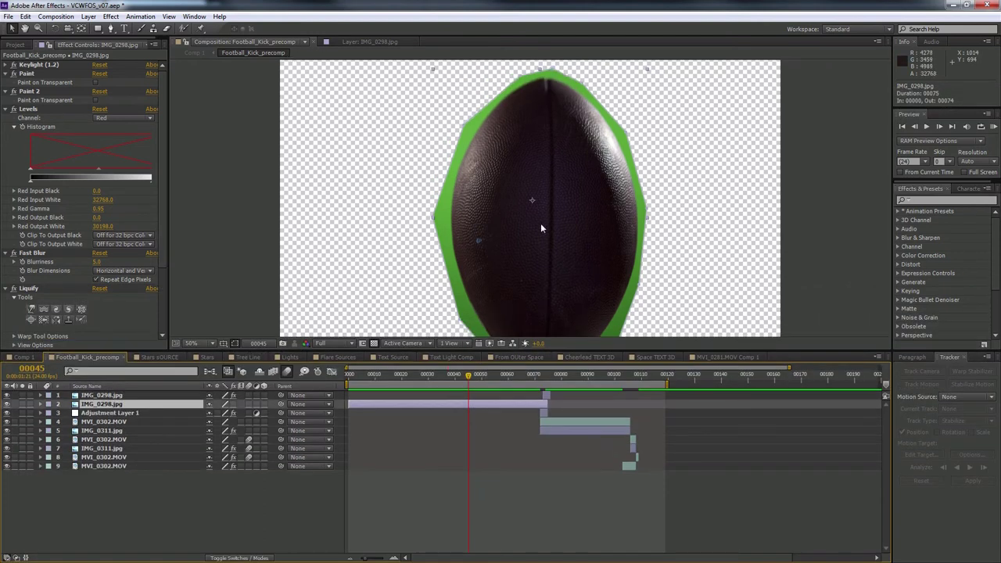
drag(550, 234, 550, 244)
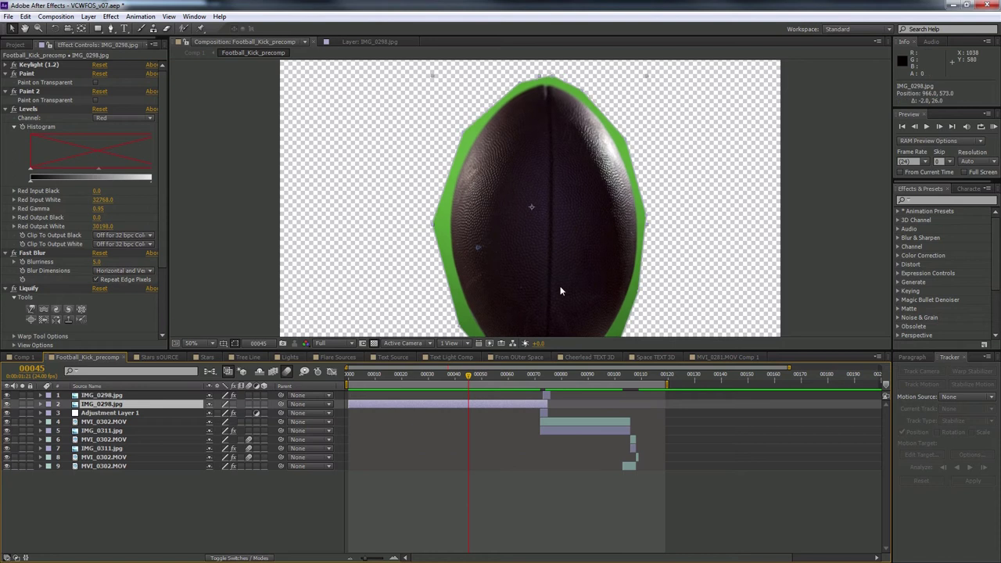
key(ctrl+z)
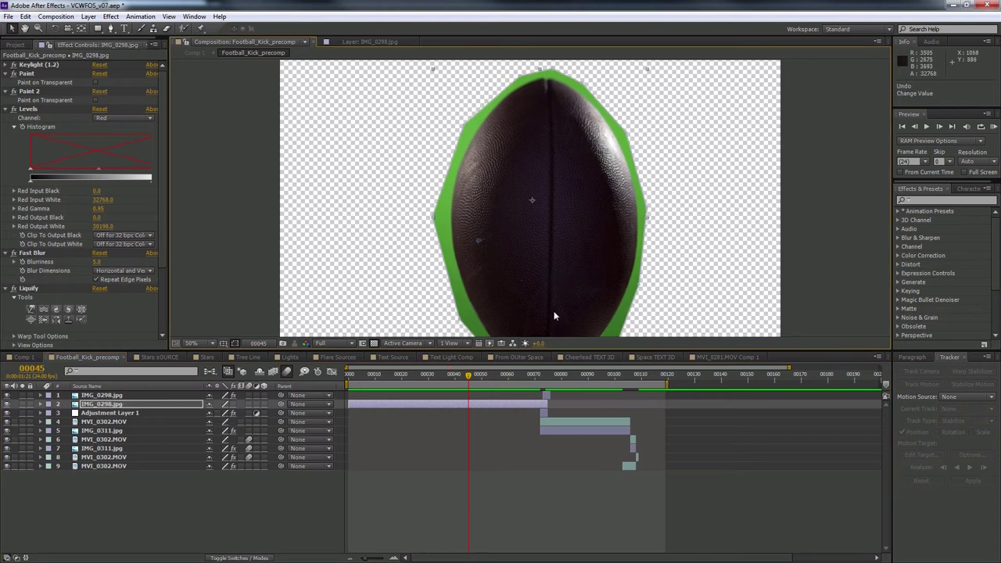
click(232, 405)
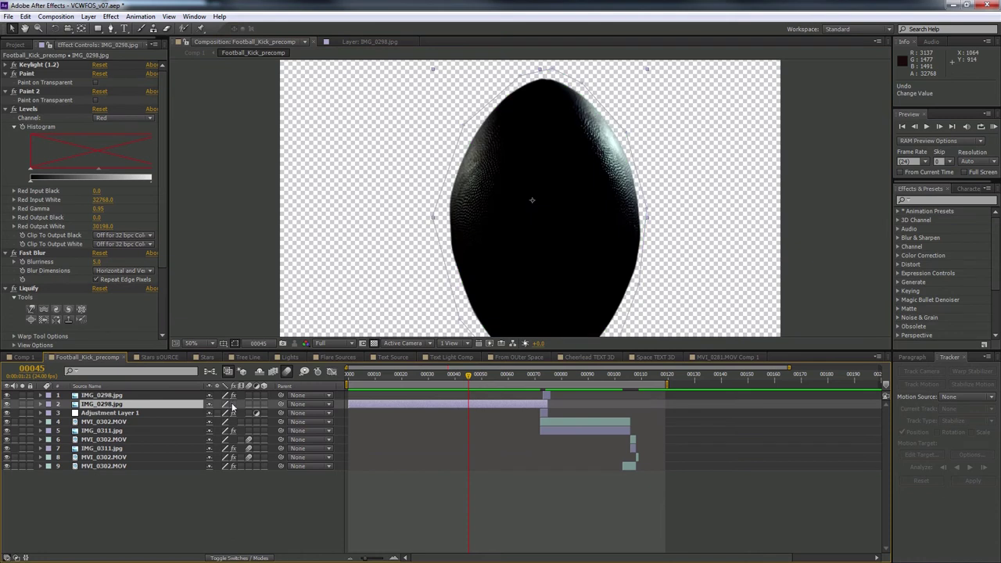
click(231, 405)
Scrub through the laced football footage back to frame 00071, then return to Comp 1.
click(563, 375)
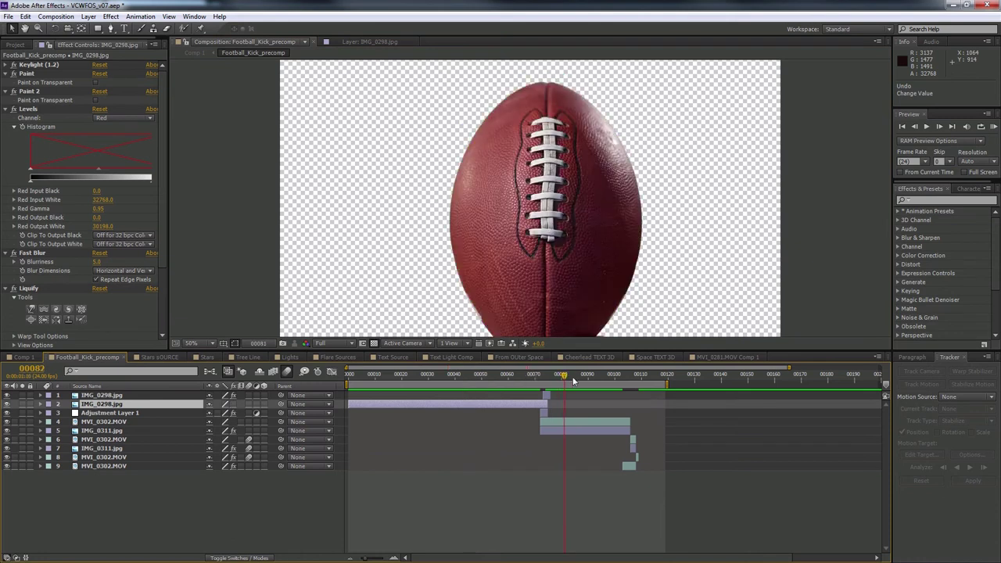
drag(573, 380, 630, 380)
click(537, 374)
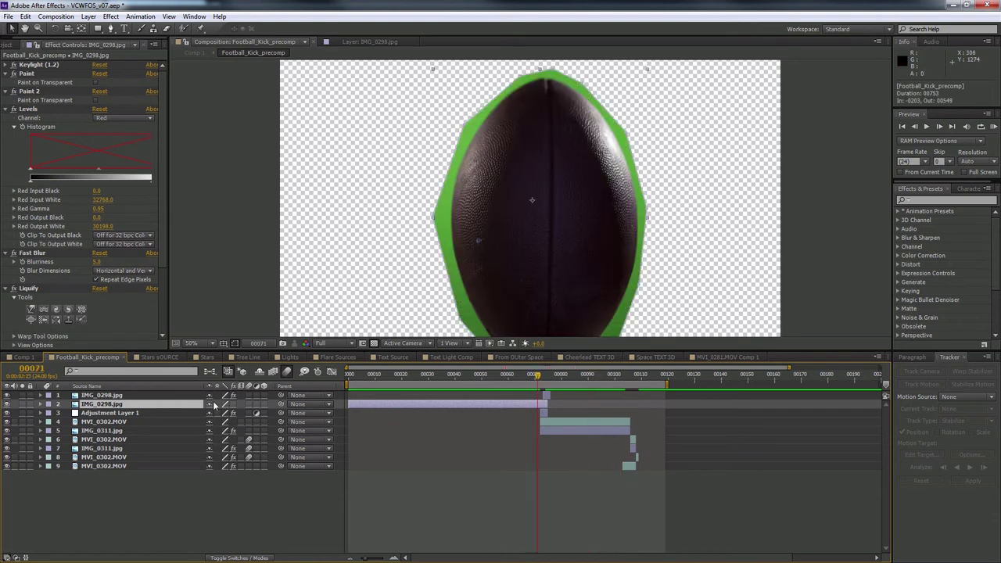
click(22, 358)
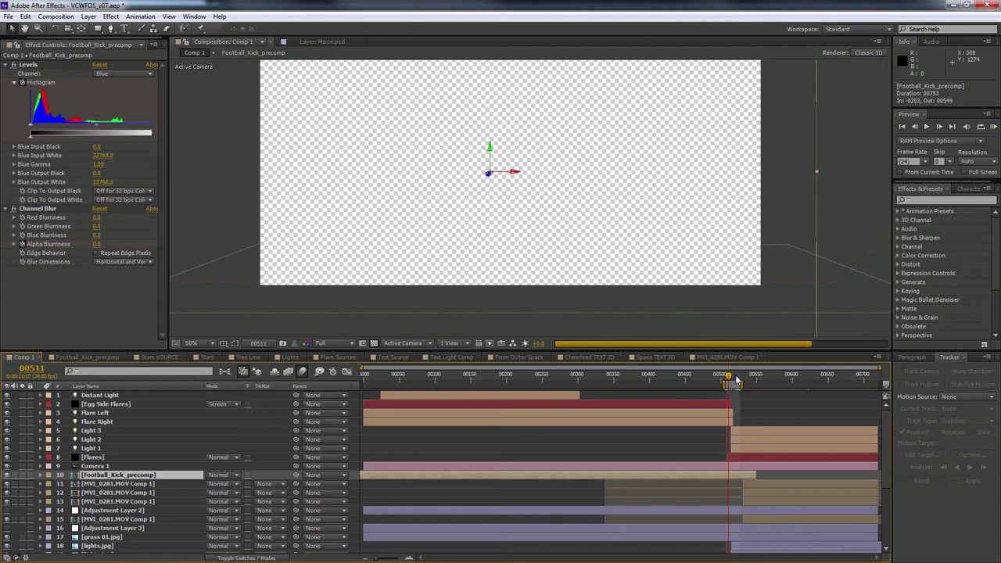
Step through football frames 00515 to 00526, then zoom the timeline out and jump to frame 00622.
key(equal)
key(equal)
key(equal)
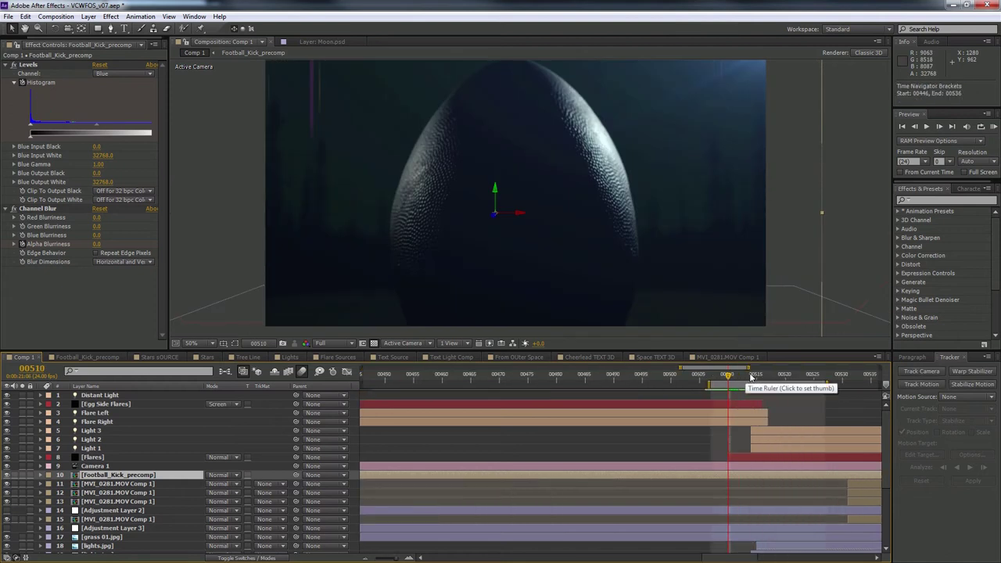
click(755, 376)
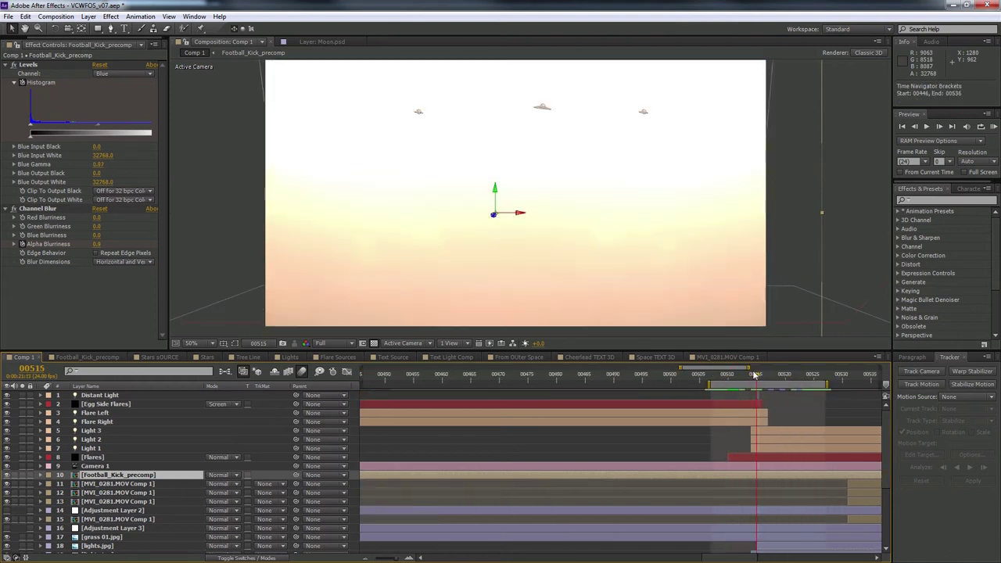
click(779, 377)
click(818, 376)
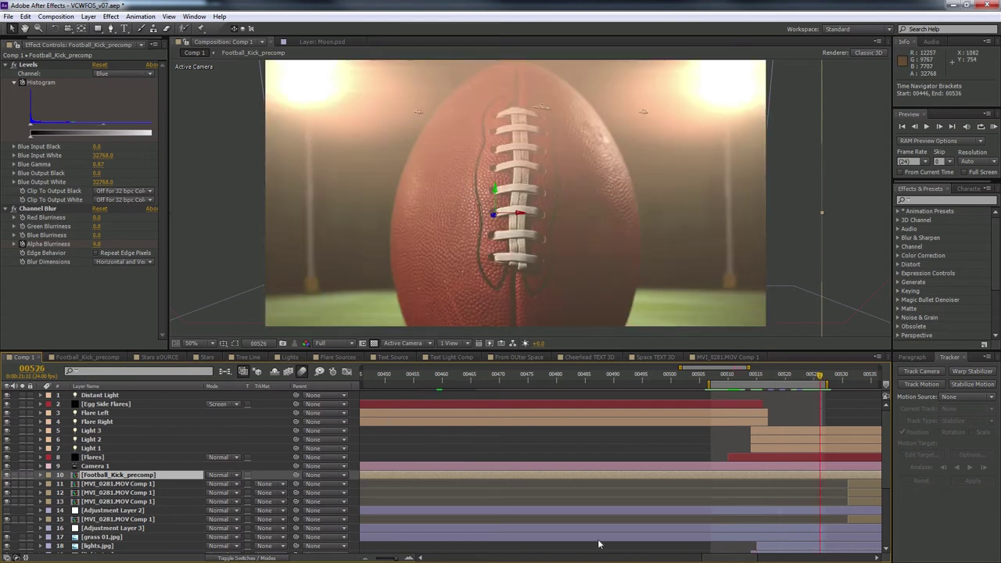
drag(371, 558, 364, 558)
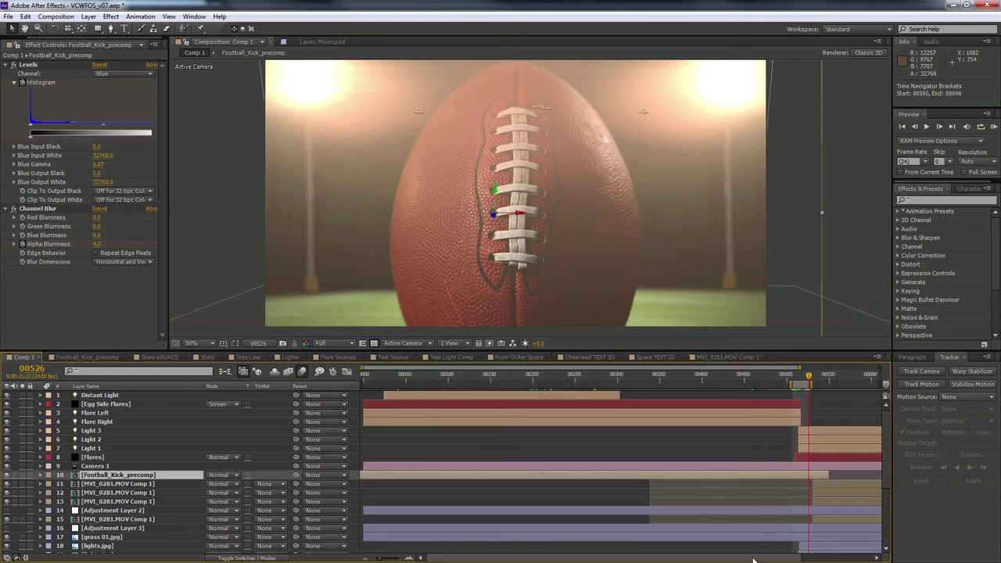
drag(712, 369, 790, 372)
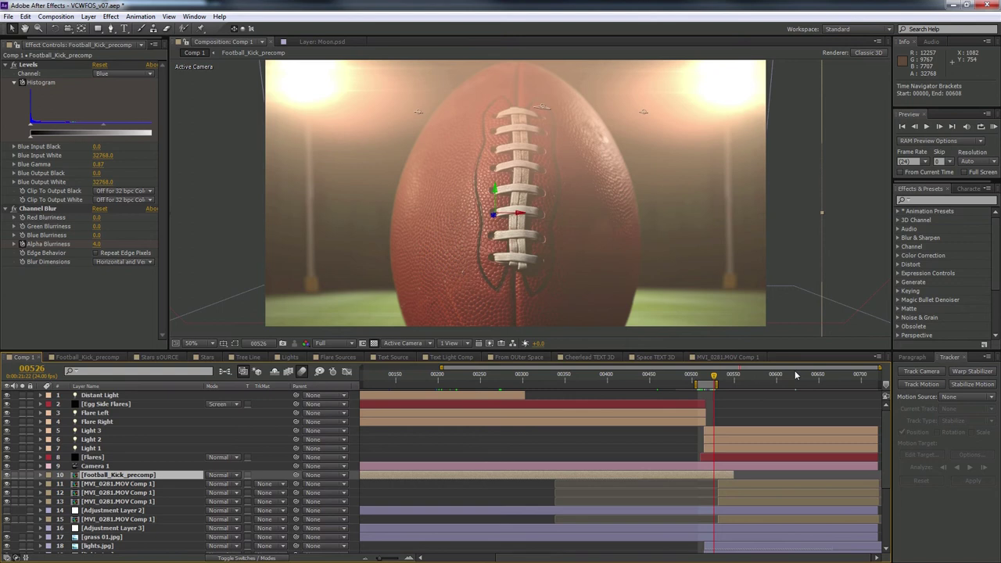
click(796, 375)
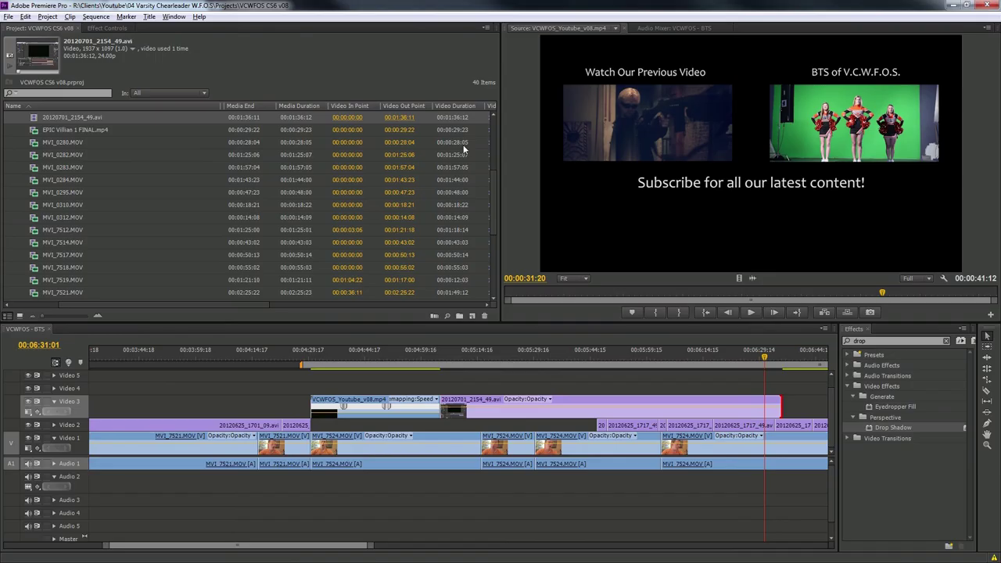
Play the trailer from the football shot through the 3-D title letters flying in.
drag(865, 291, 770, 293)
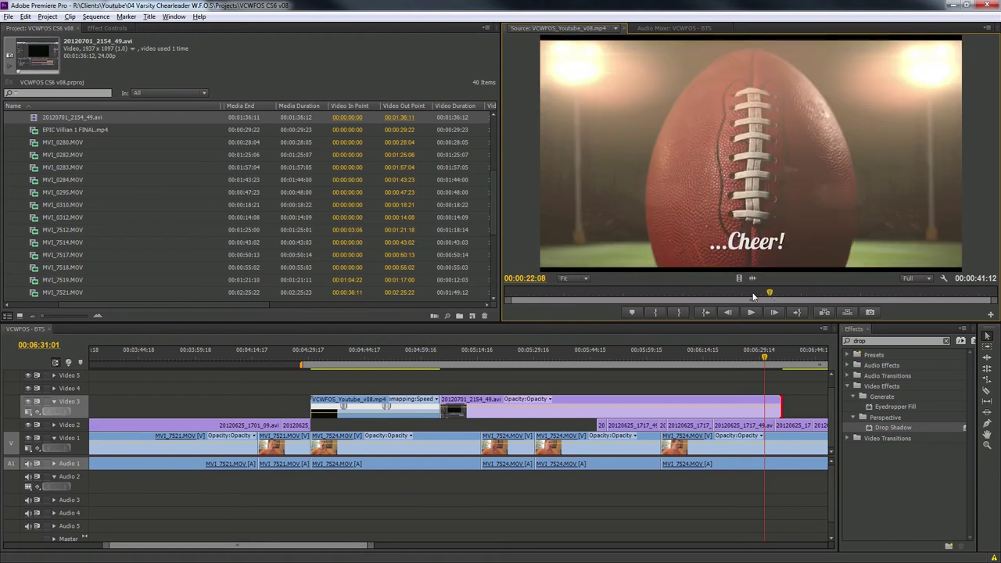
key(space)
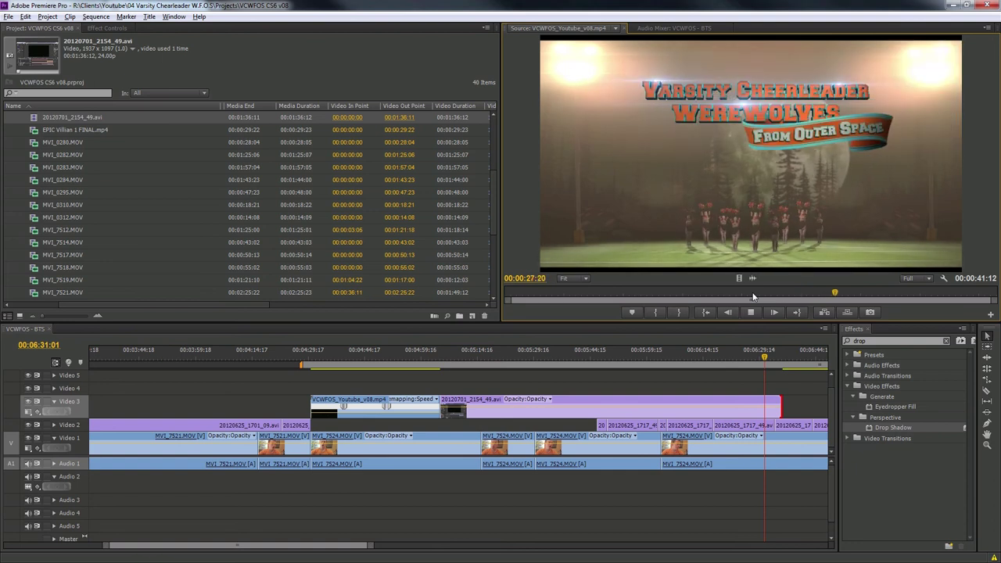
key(space)
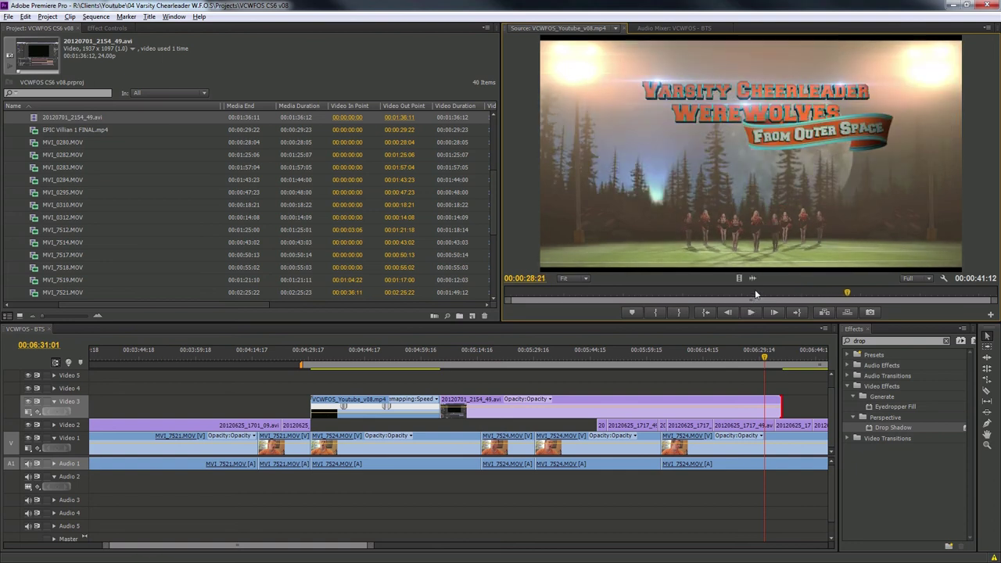
drag(804, 295, 786, 298)
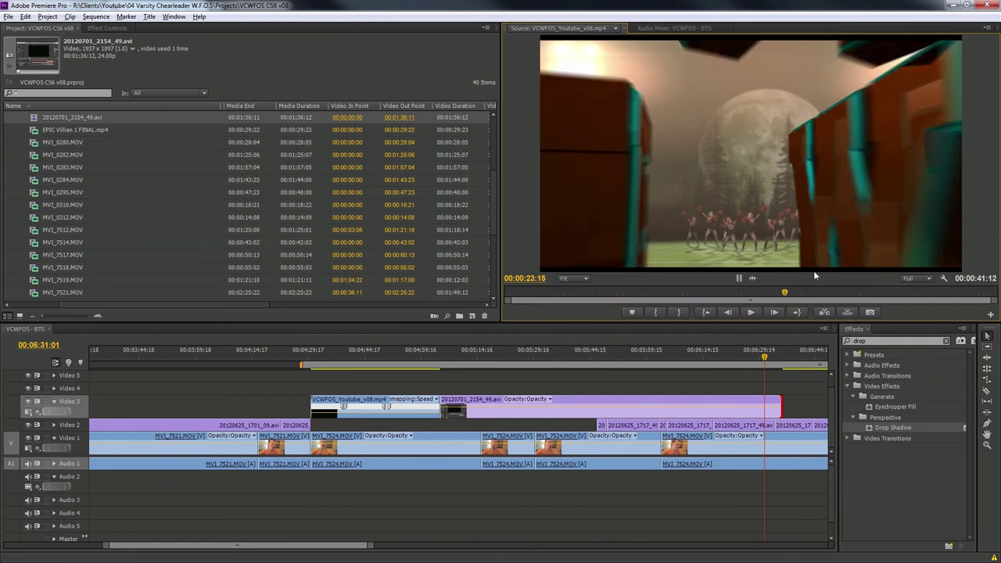
key(space)
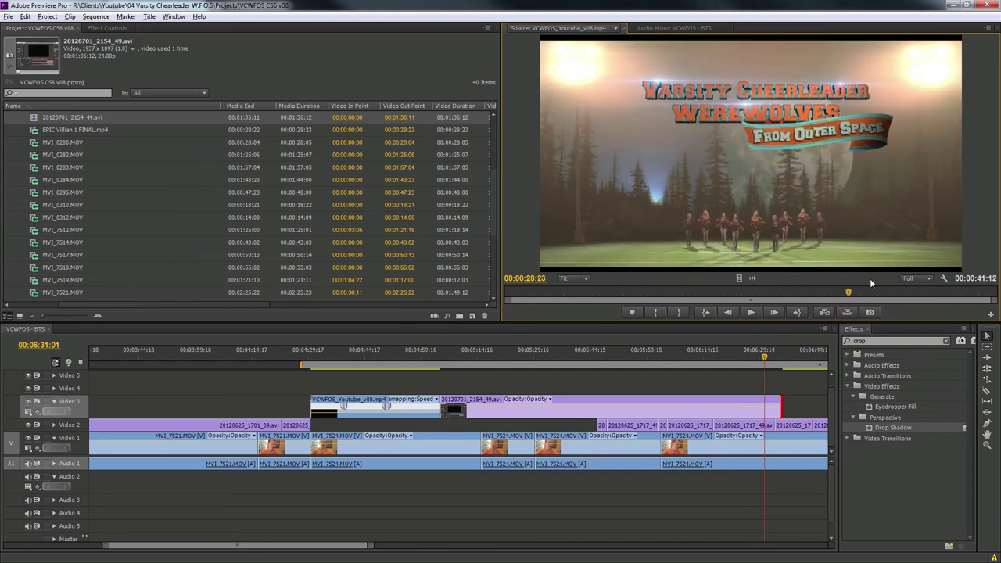
Step frame by frame to the Varsity Cheerleader Werewolves From Outer Space title at 00:00:29:13.
drag(846, 293, 784, 291)
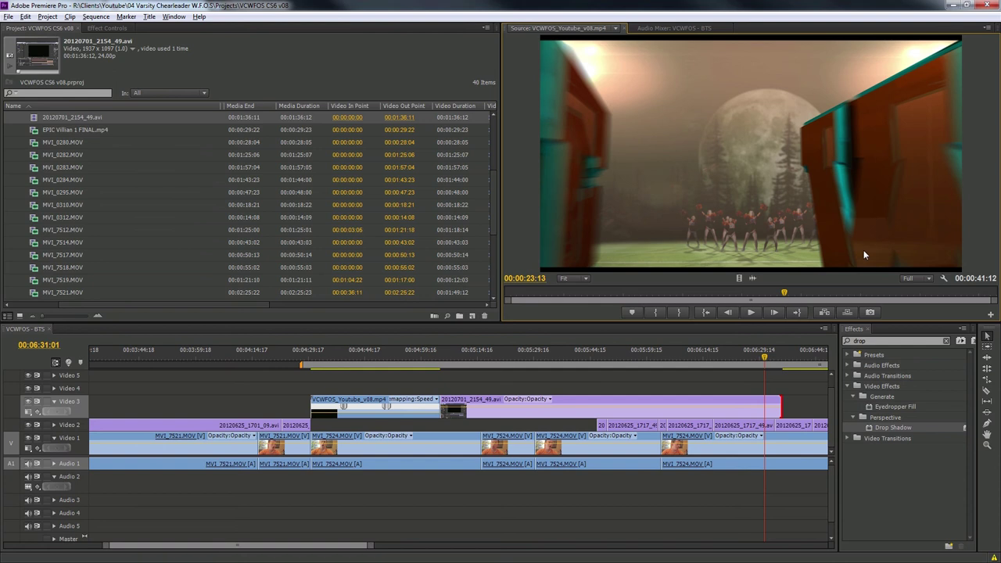
drag(785, 292, 788, 293)
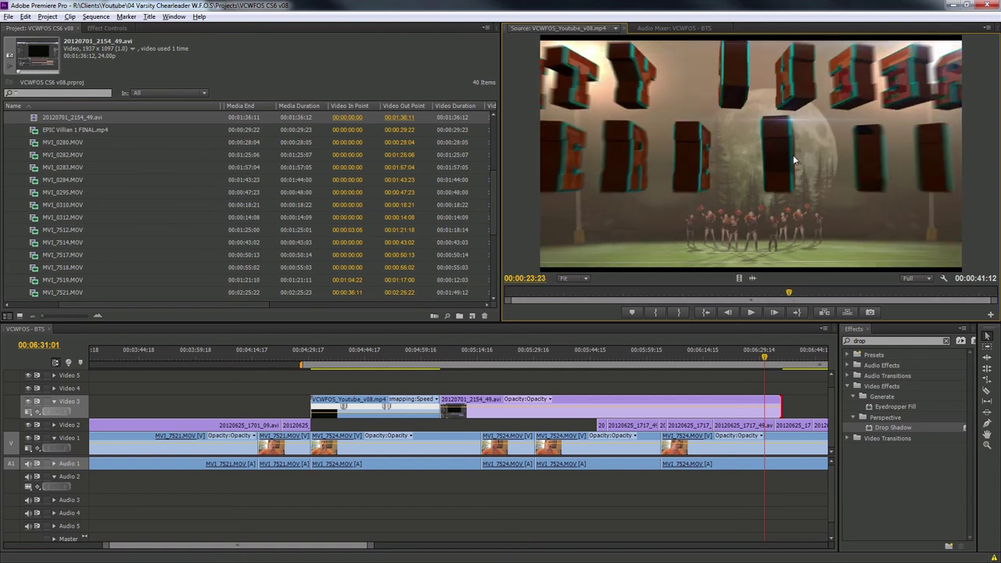
key(Left)
key(Left)
key(Left)
key(Left)
key(Left)
key(Left)
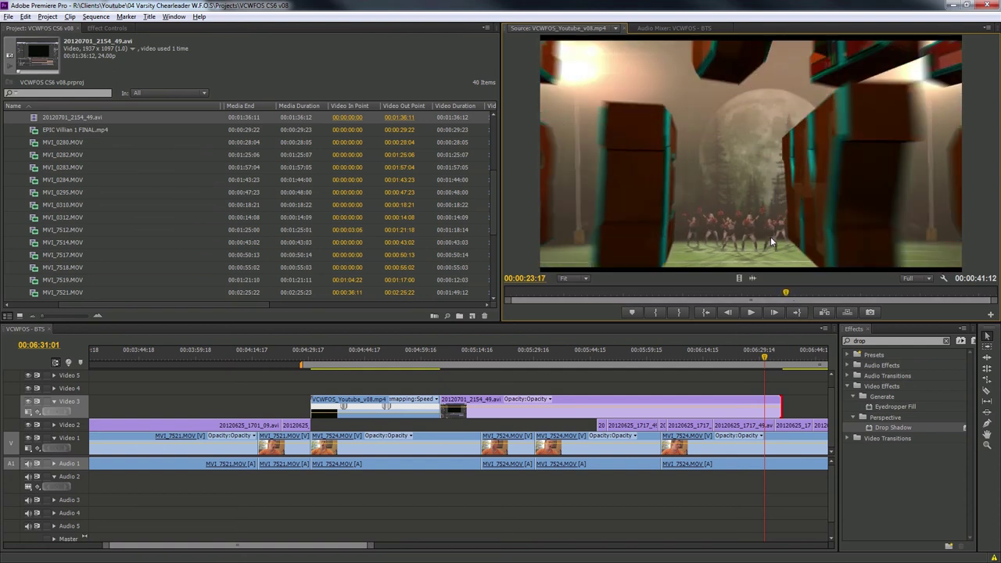
key(Right)
key(Right)
key(Right)
key(Right)
key(Right)
key(Right)
key(Right)
key(Right)
key(Right)
key(Right)
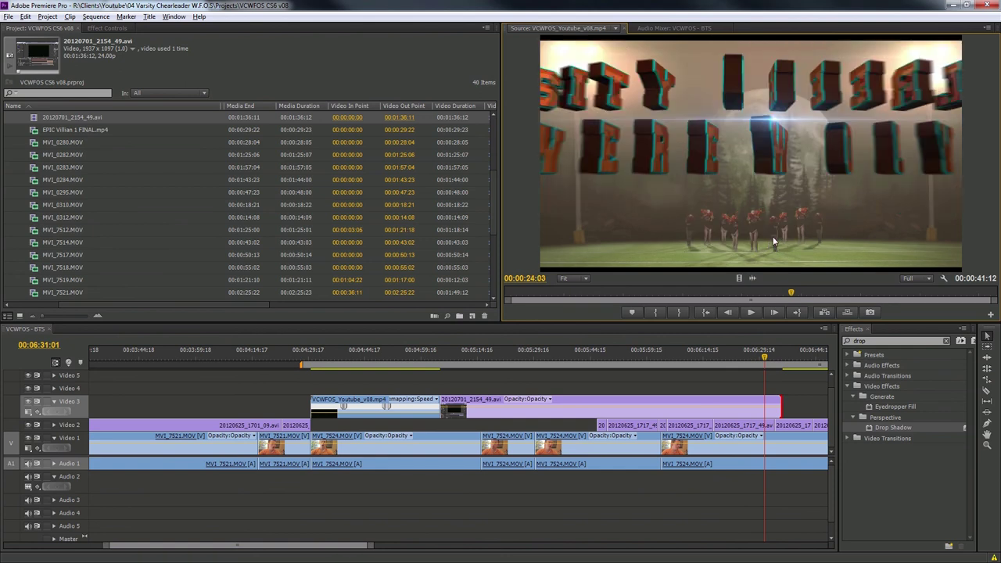
key(Right)
key(Right)
drag(797, 297, 856, 291)
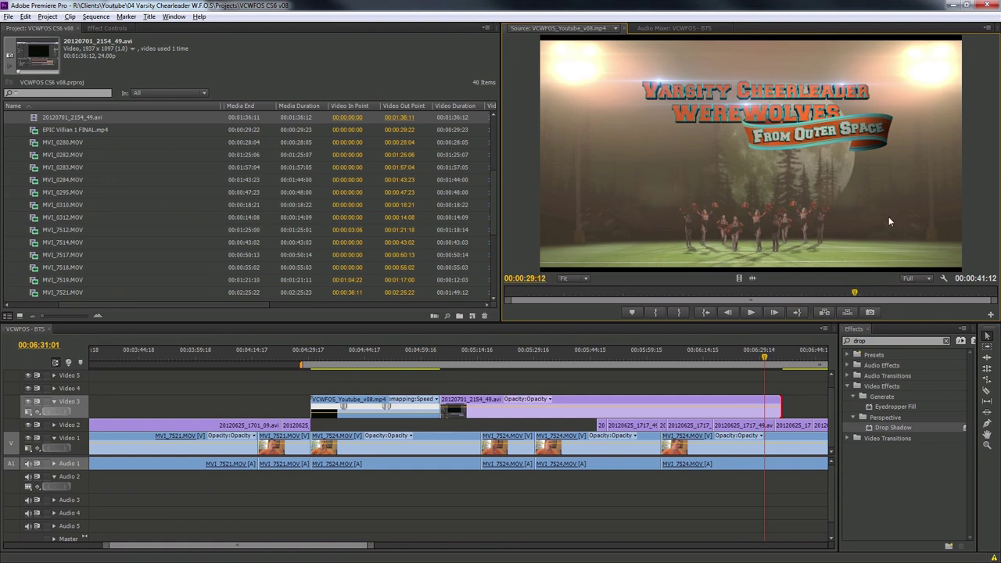
key(Right)
click(586, 279)
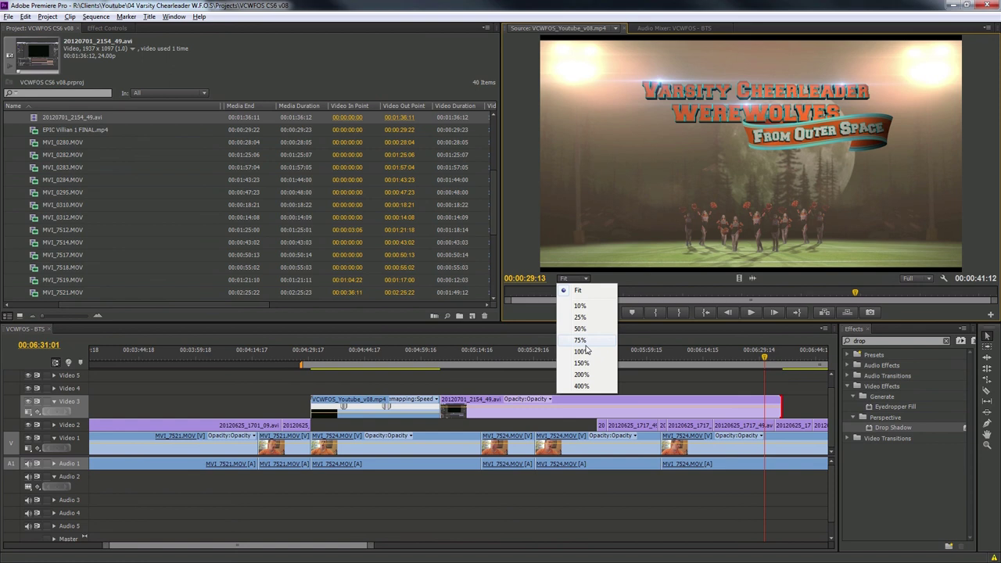
click(583, 351)
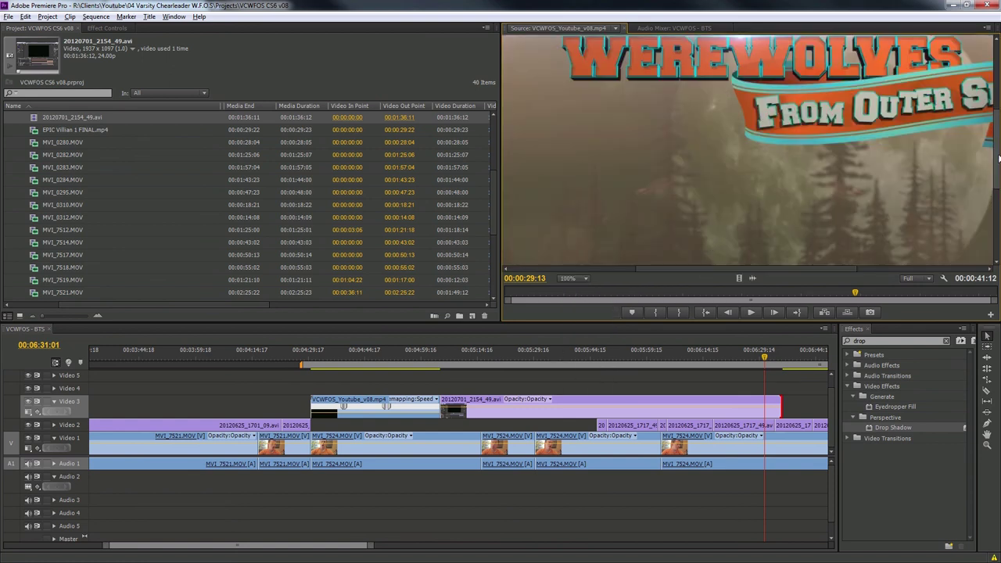
scroll(901, 237, up, 3)
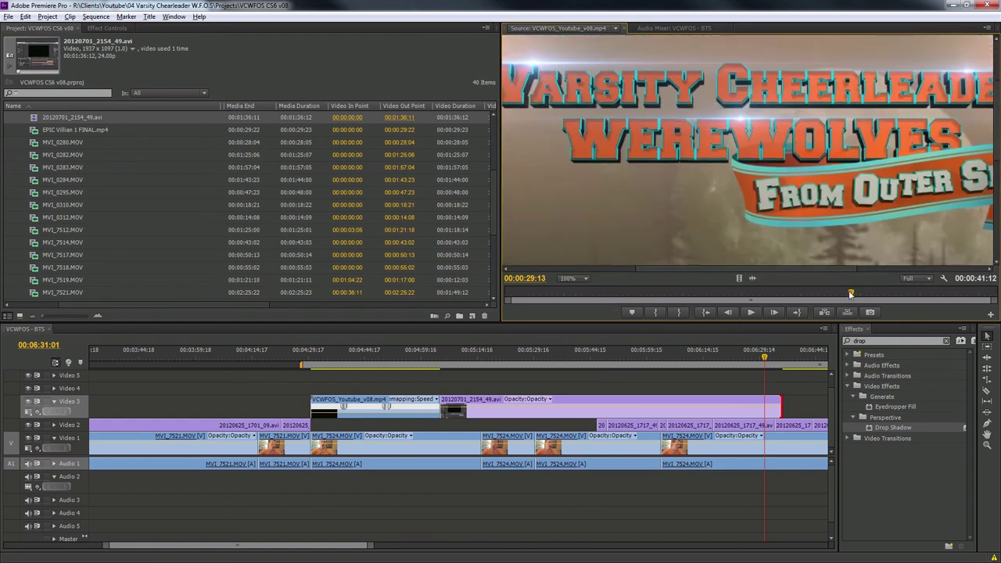
drag(850, 294, 784, 293)
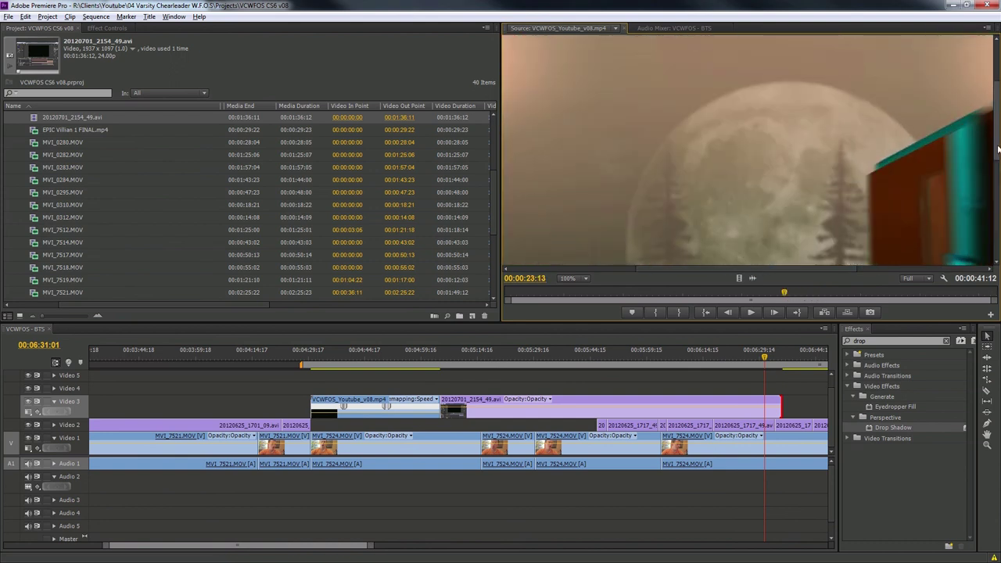
scroll(998, 149, down, 5)
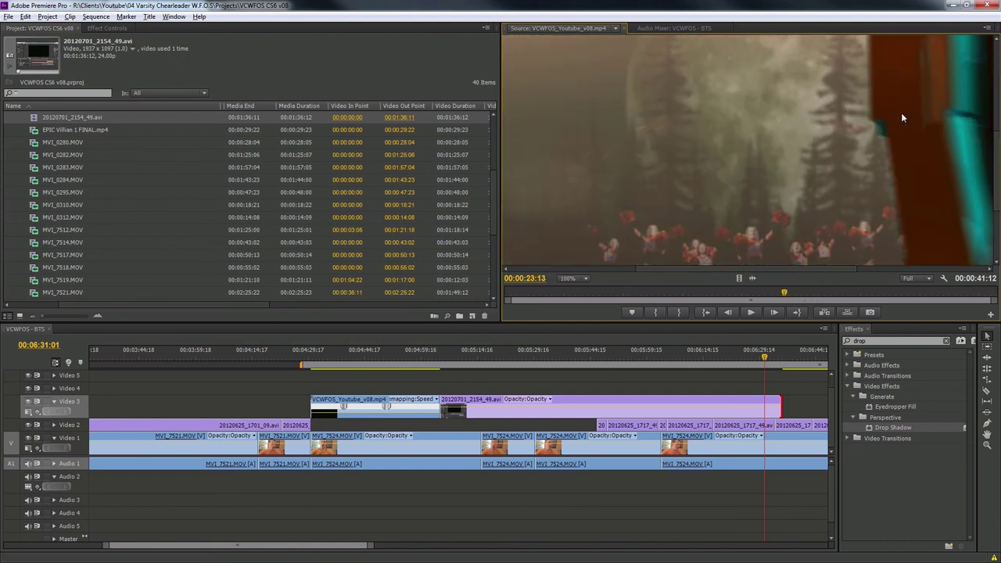
click(572, 280)
click(578, 288)
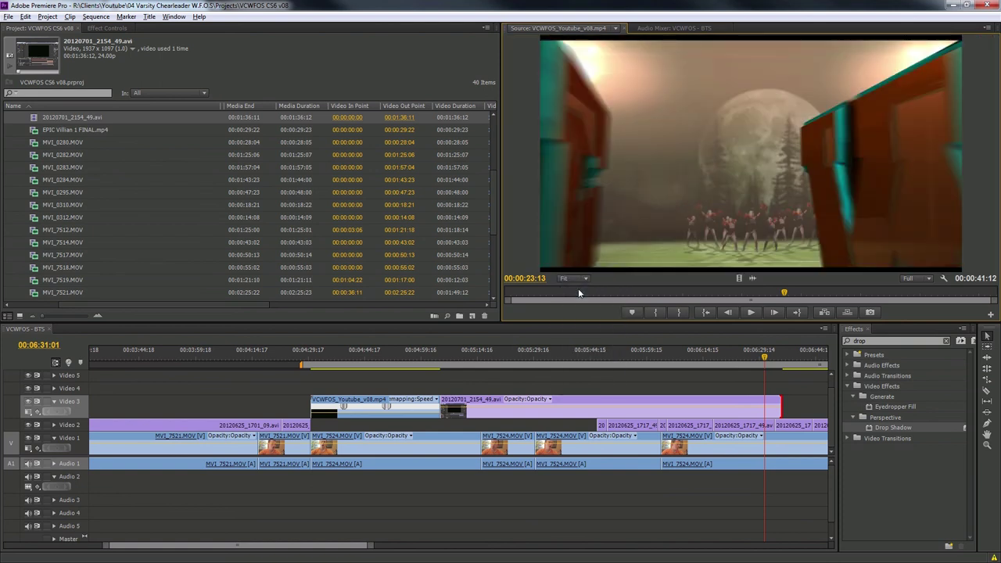
click(735, 296)
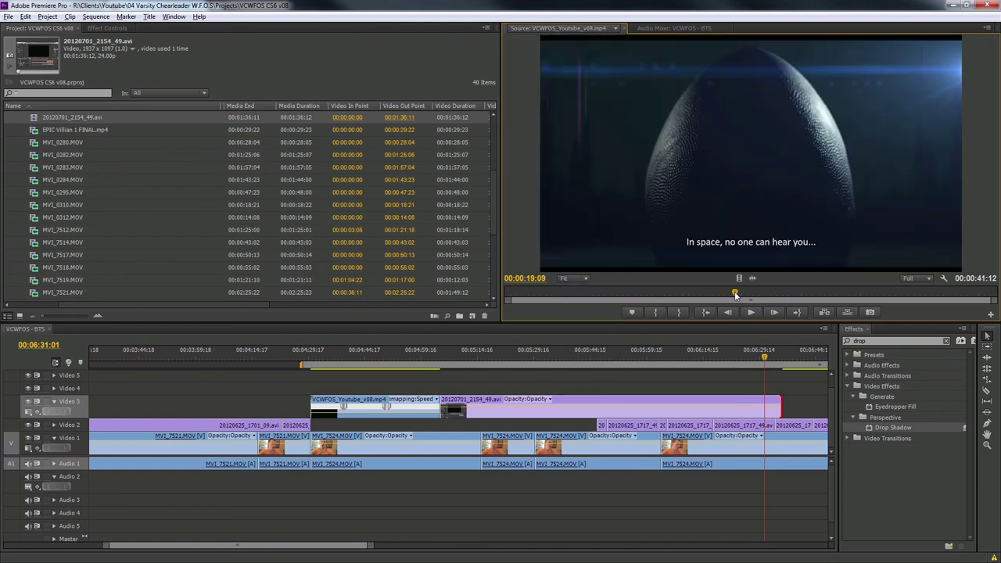
key(space)
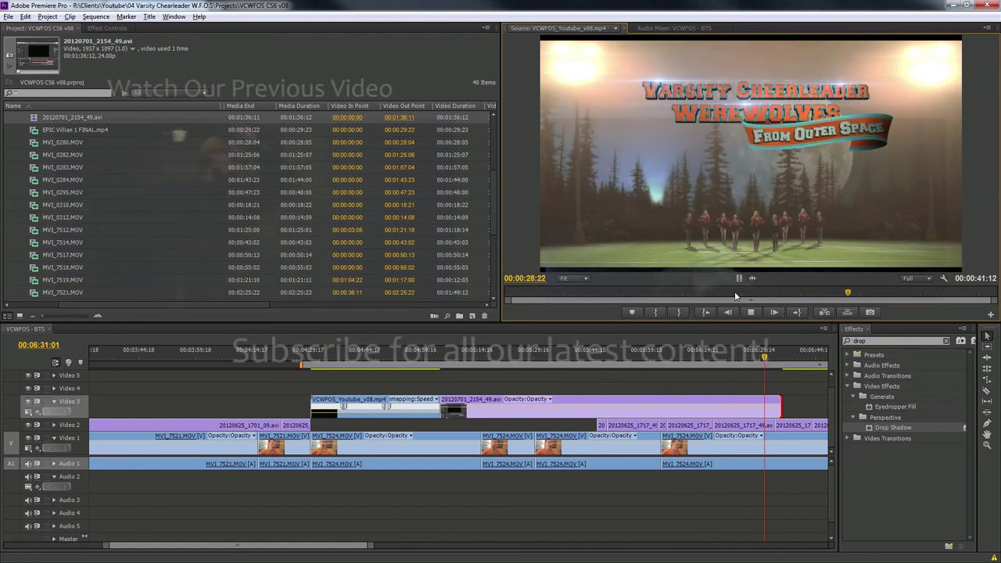
key(space)
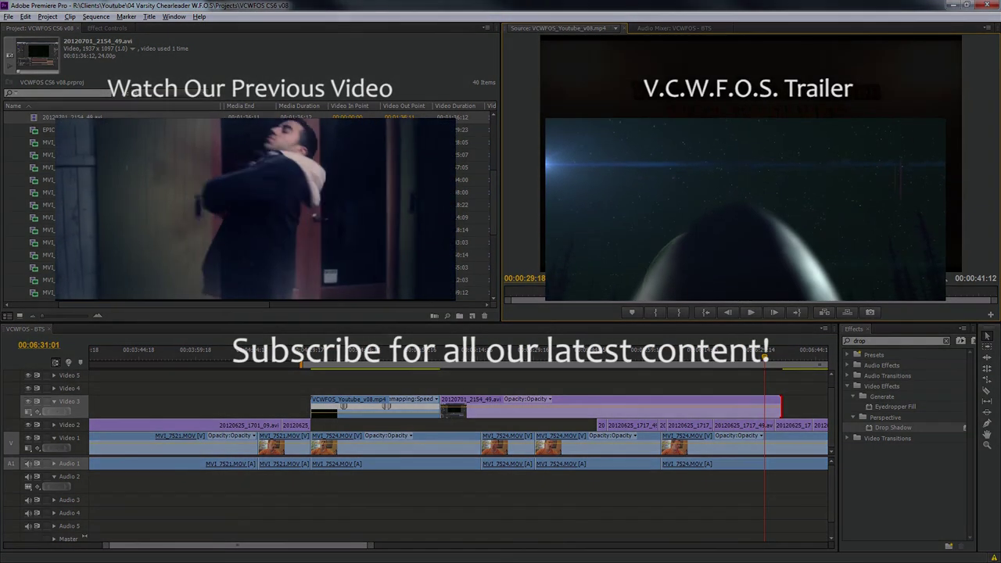